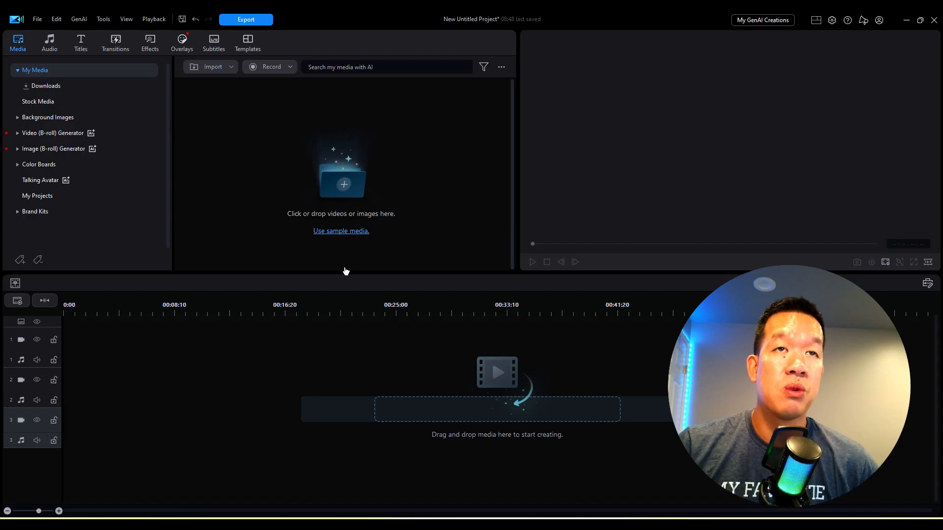
Add the stock media clip 473072759_HD to the start of the timeline
{"action": "left_click", "coordinate": [44, 106]}
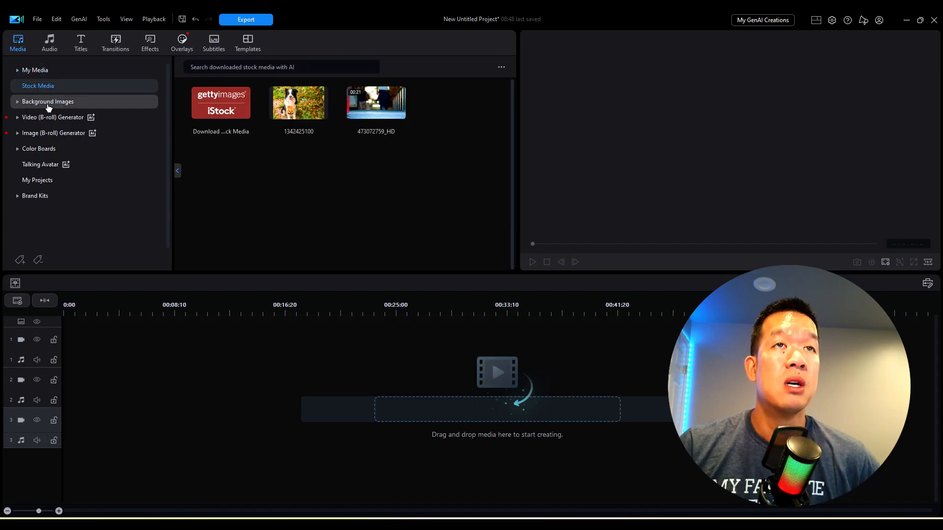
{"action": "left_click_drag", "start_coordinate": [375, 107], "coordinate": [69, 377]}
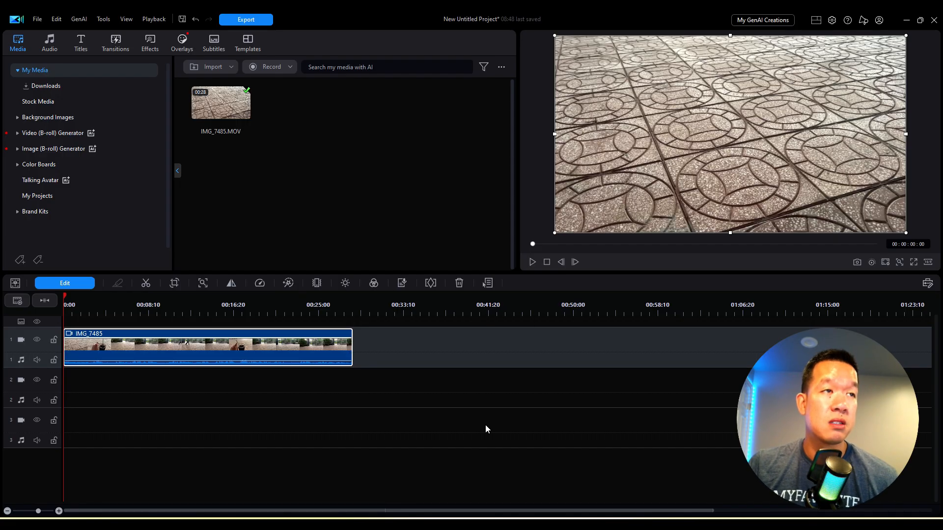
Open the audio mixer and play the start of the IMG_7485 clip to check the track 1 audio level
{"action": "left_click", "coordinate": [20, 286]}
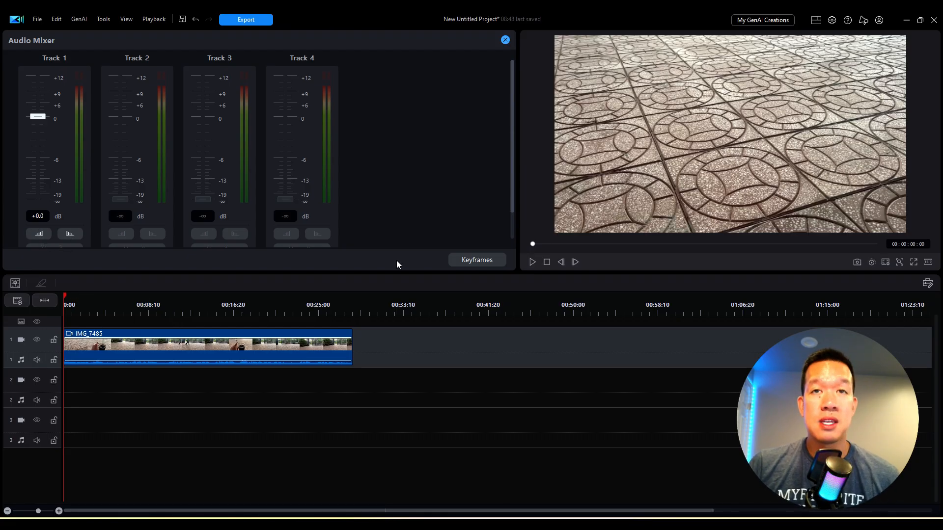
{"action": "left_click", "coordinate": [531, 263]}
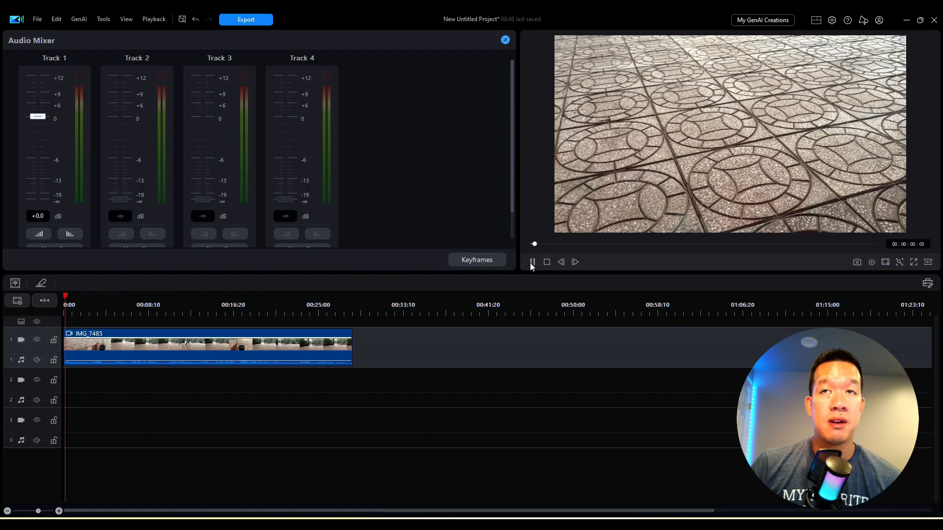
{"action": "left_click", "coordinate": [532, 262]}
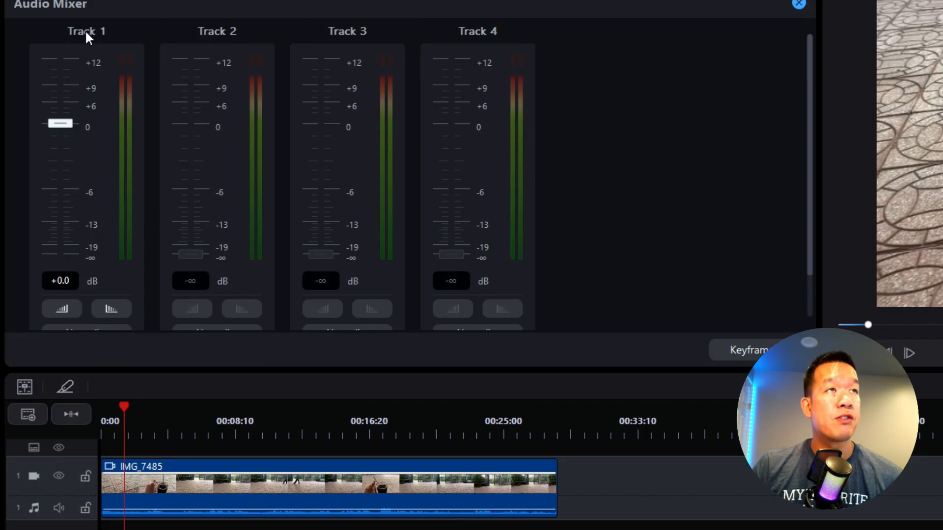
Try a track 1 level of 5.2 dB on the IMG_7485 clip and reset it to 0 dB
{"action": "left_click", "coordinate": [143, 470]}
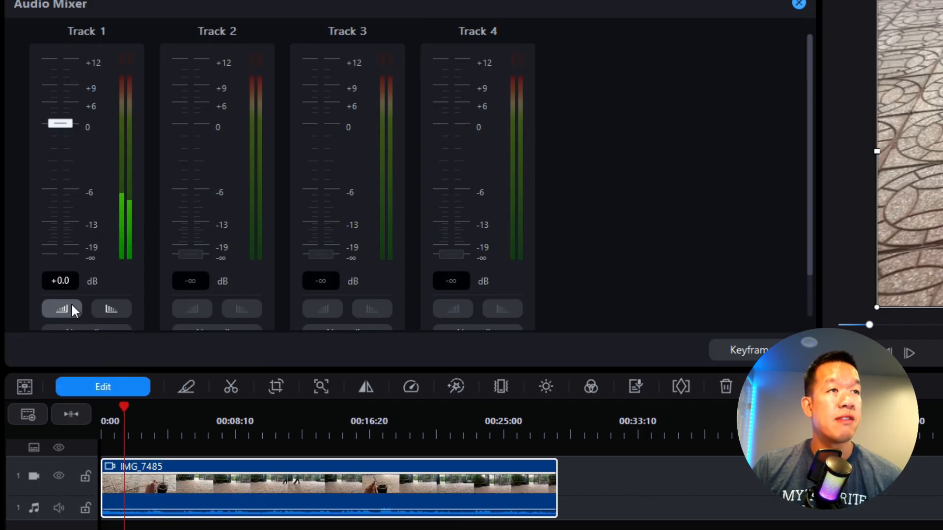
{"action": "left_click_drag", "start_coordinate": [70, 280], "coordinate": [51, 269]}
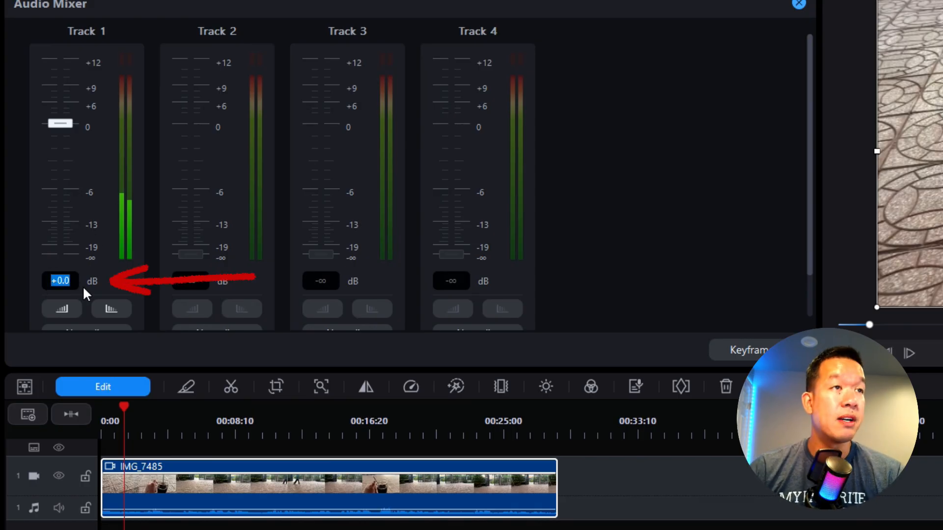
{"action": "type", "text": "5.2"}
{"action": "key", "text": "Return"}
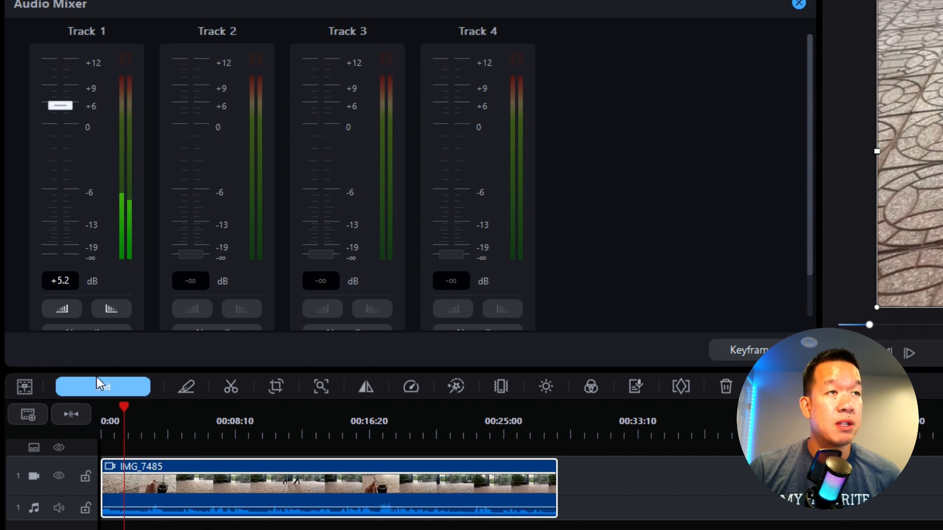
{"action": "left_click", "coordinate": [59, 281]}
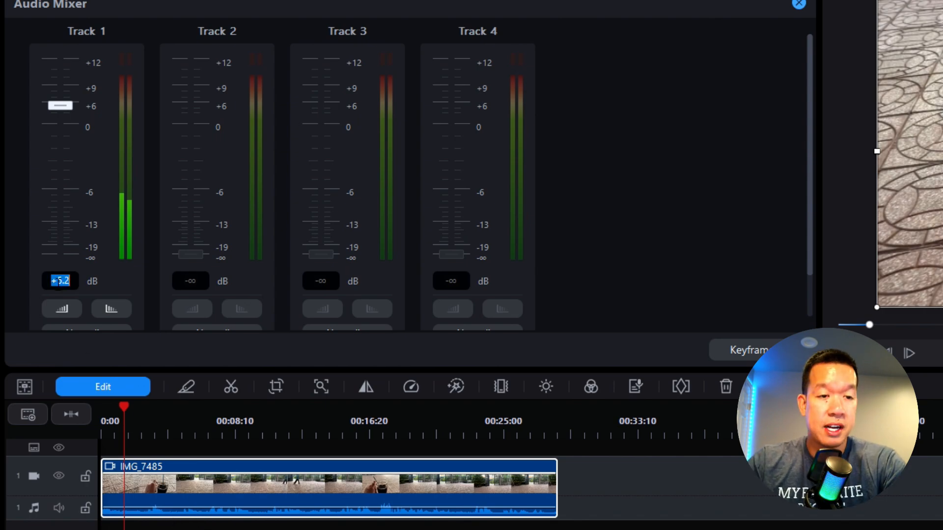
{"action": "type", "text": "0"}
{"action": "key", "text": "Return"}
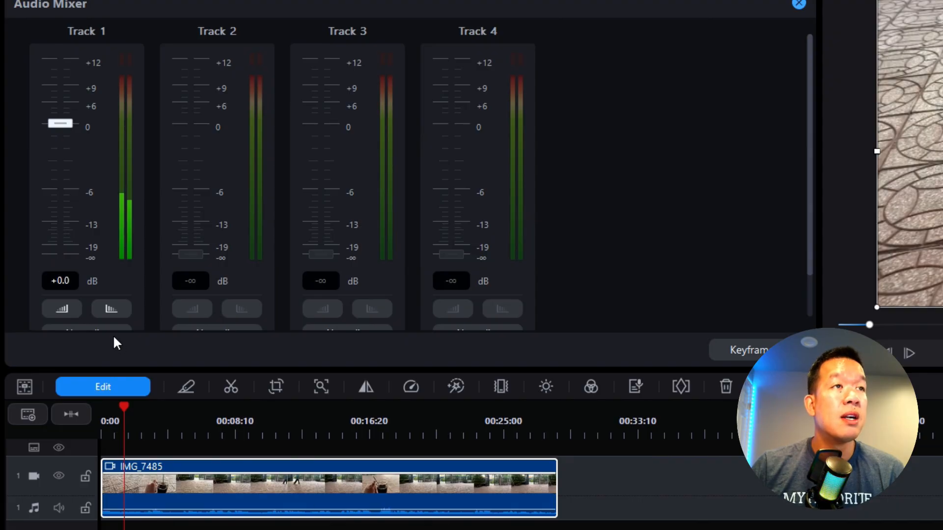
Set the track 1 level of the IMG_7485 clip to 5.2 dB and play the clip to check the sound
{"action": "left_click", "coordinate": [65, 274]}
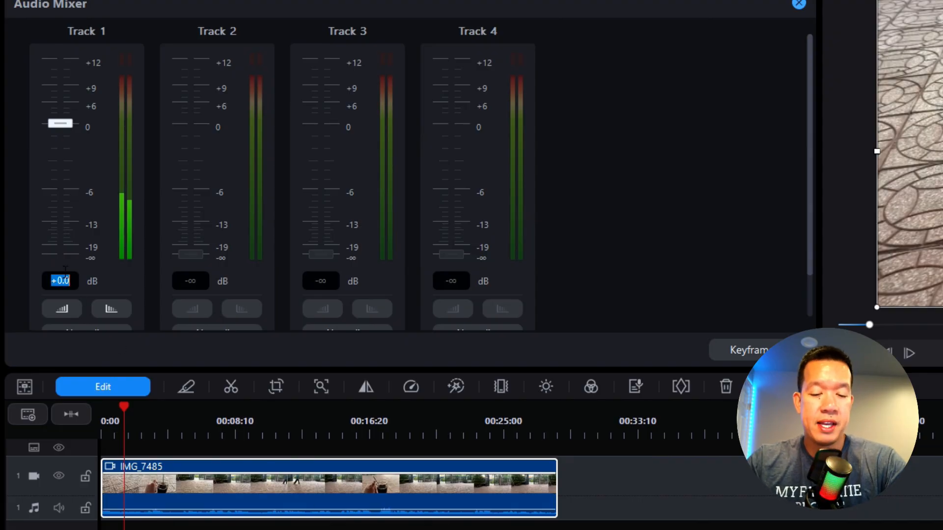
{"action": "type", "text": "5.2"}
{"action": "key", "text": "Return"}
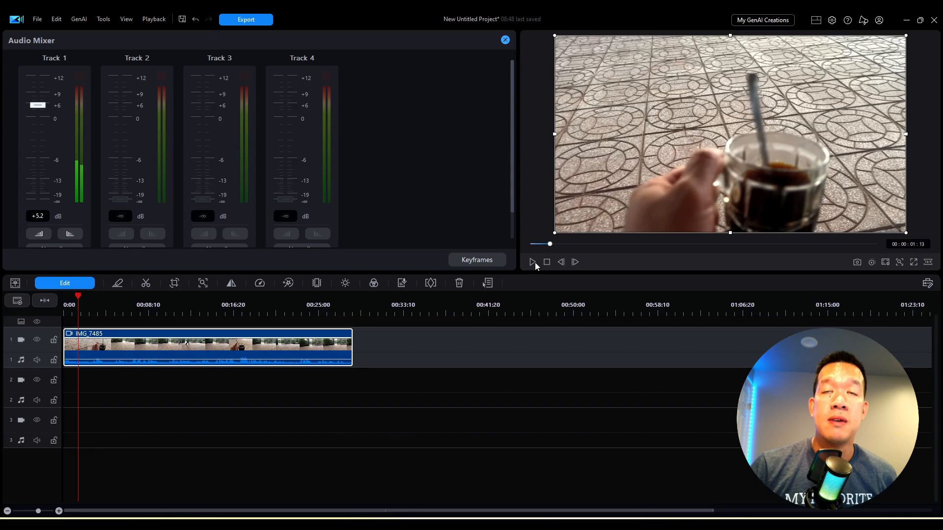
{"action": "left_click", "coordinate": [841, 353]}
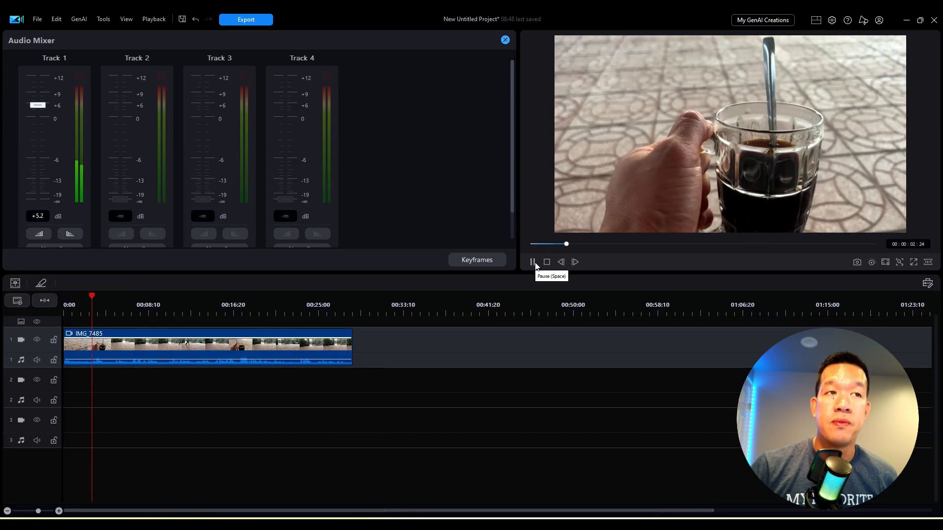
{"action": "left_click", "coordinate": [532, 262]}
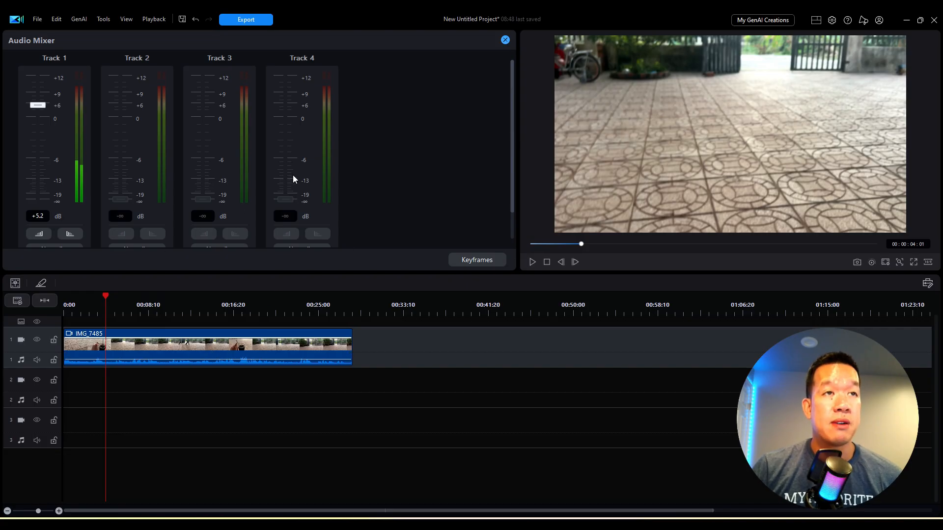
View the Normalize controls in the audio mixer and close the mixer
{"action": "left_click_drag", "start_coordinate": [512, 122], "coordinate": [497, 166]}
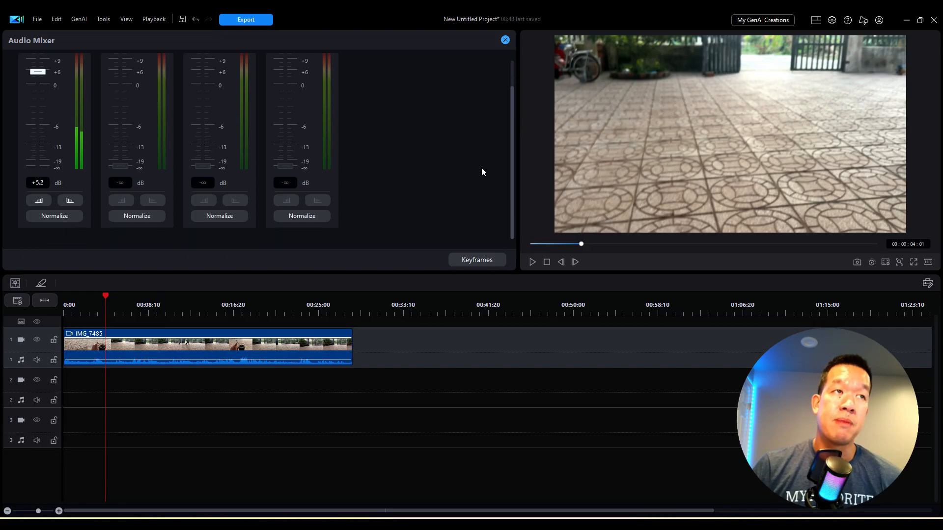
{"action": "left_click_drag", "start_coordinate": [513, 145], "coordinate": [507, 120]}
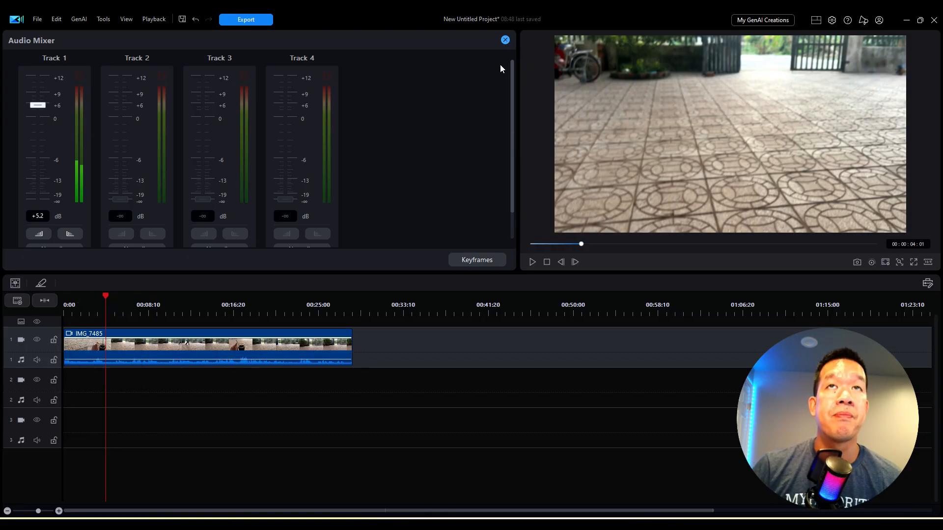
{"action": "left_click", "coordinate": [505, 40]}
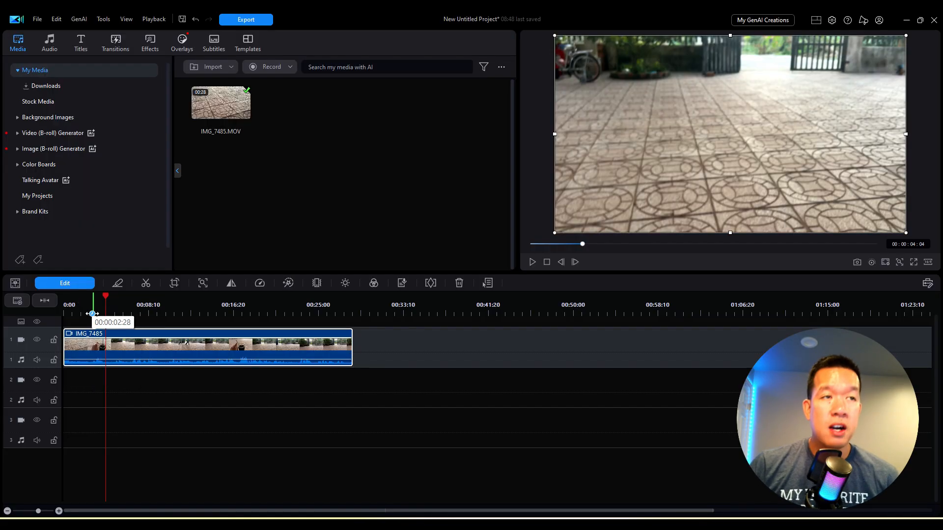
Open the edit settings of the IMG_7485 clip and examine the video Enhance, Color and Background options
{"action": "left_click", "coordinate": [65, 283]}
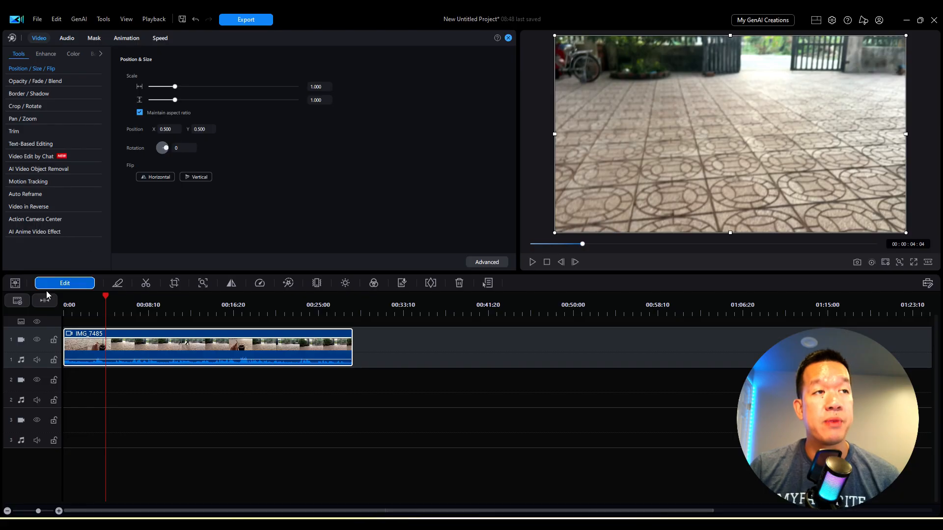
{"action": "left_click", "coordinate": [155, 376]}
{"action": "left_click", "coordinate": [151, 346]}
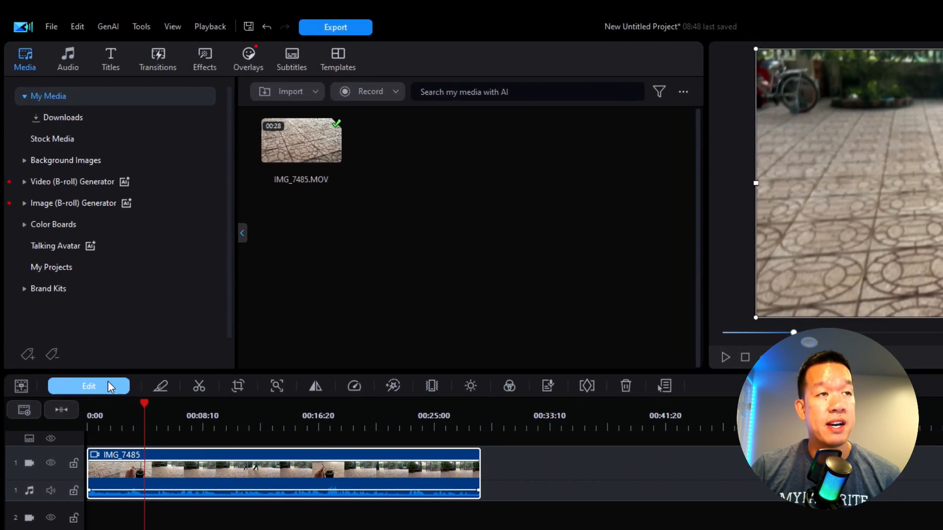
{"action": "left_click", "coordinate": [83, 297]}
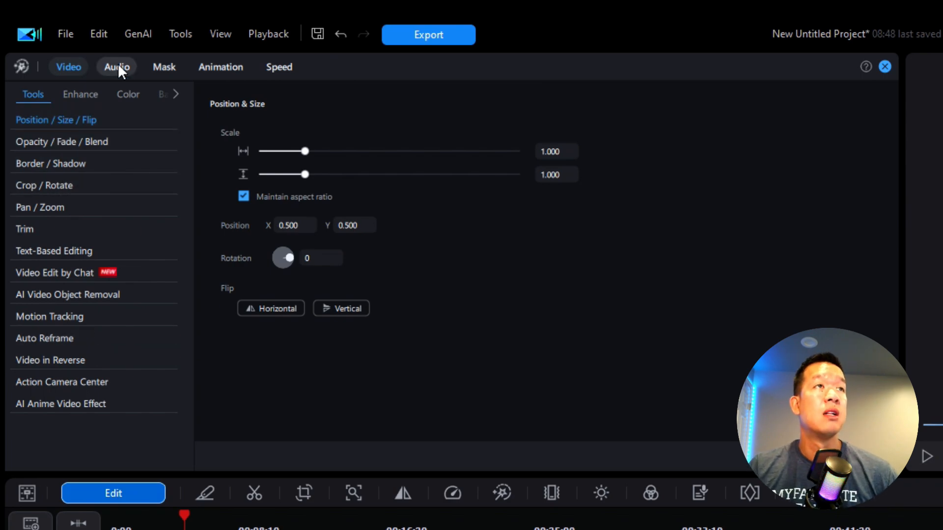
{"action": "left_click", "coordinate": [92, 96]}
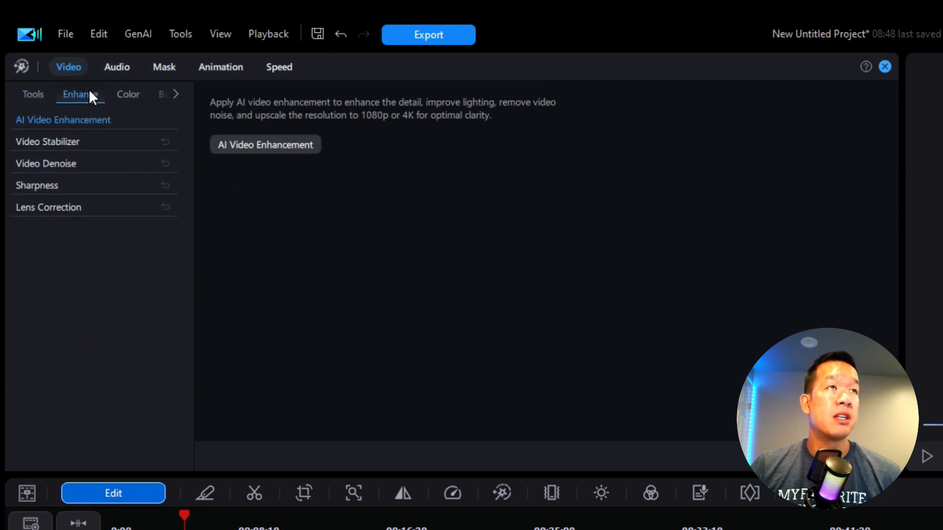
{"action": "left_click", "coordinate": [141, 96]}
{"action": "left_click", "coordinate": [164, 93]}
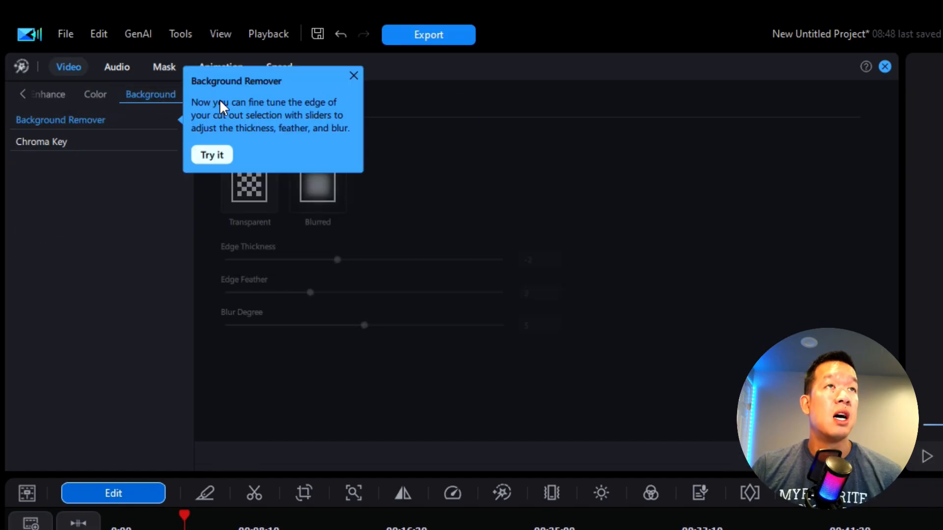
{"action": "left_click", "coordinate": [355, 75]}
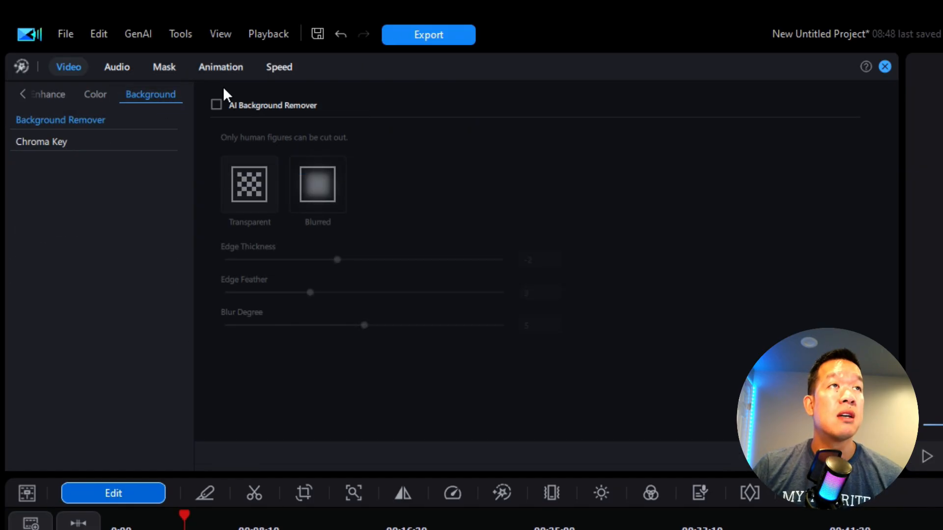
Examine the clip's audio, mask, animation and speed settings and close the edit settings
{"action": "left_click", "coordinate": [133, 68]}
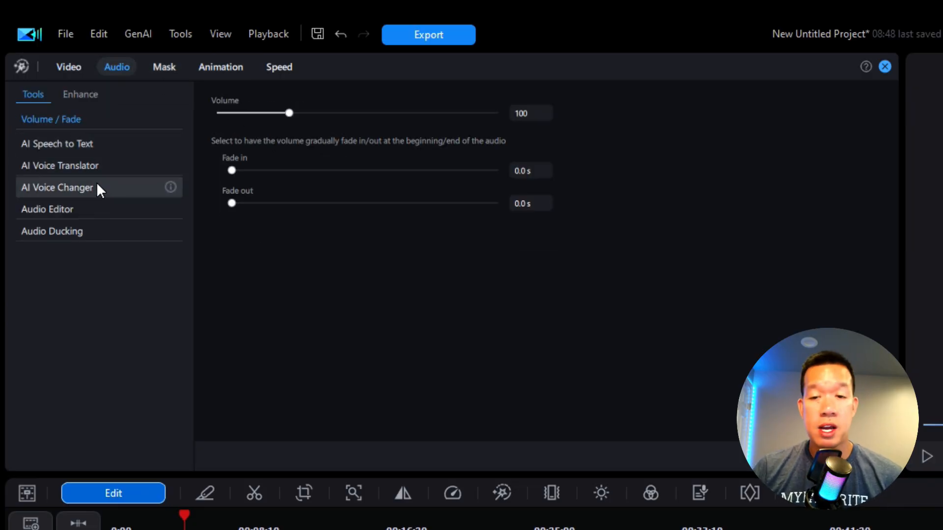
{"action": "left_click", "coordinate": [94, 92]}
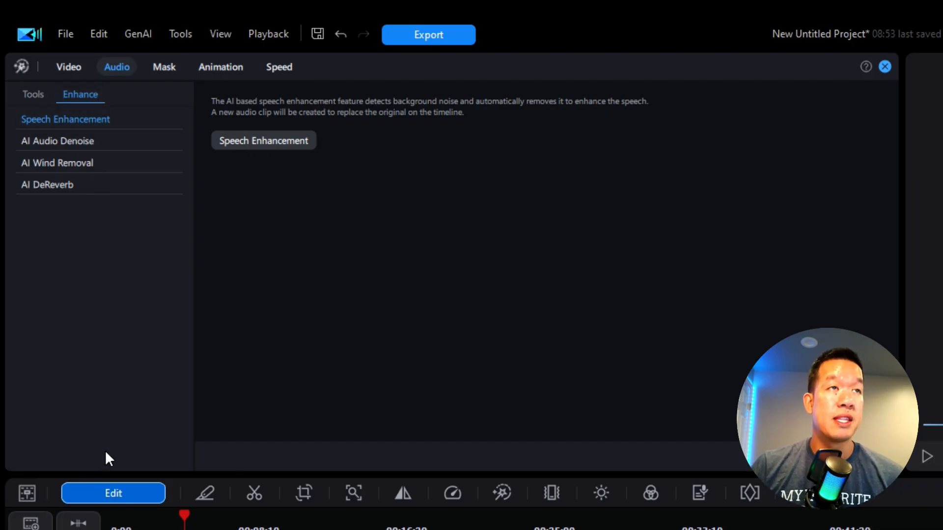
{"action": "left_click", "coordinate": [165, 70]}
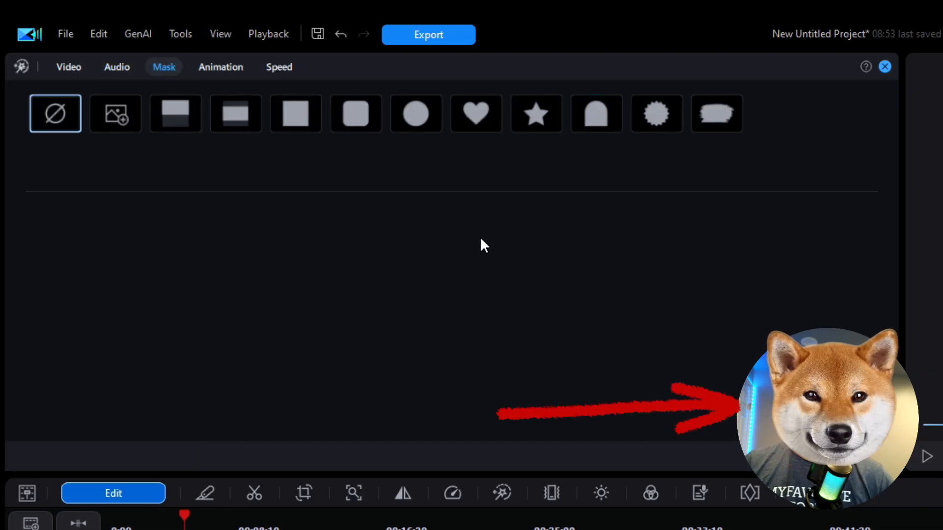
{"action": "left_click", "coordinate": [227, 74]}
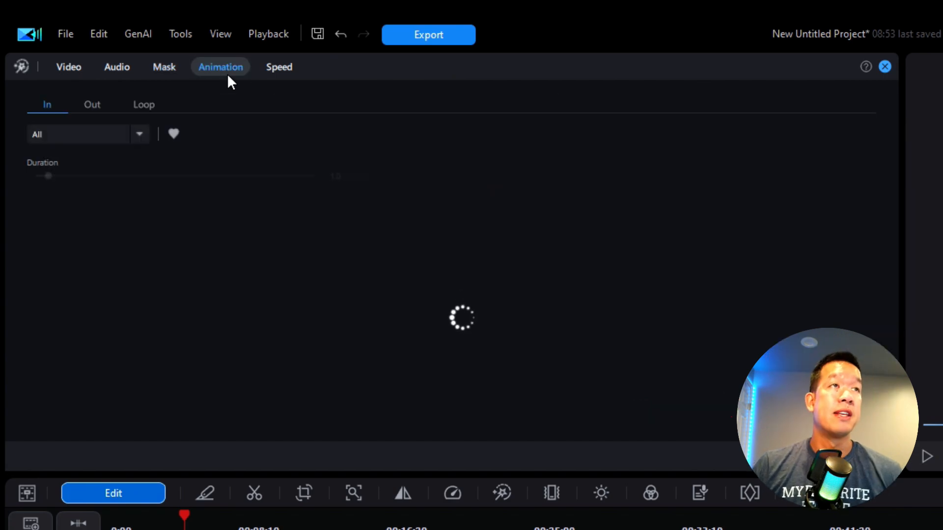
{"action": "left_click", "coordinate": [279, 69]}
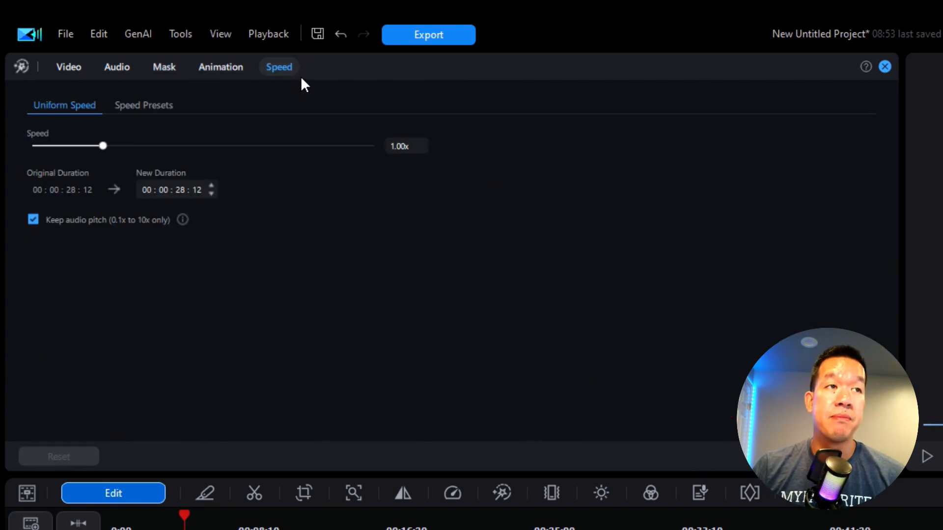
{"action": "left_click", "coordinate": [81, 68]}
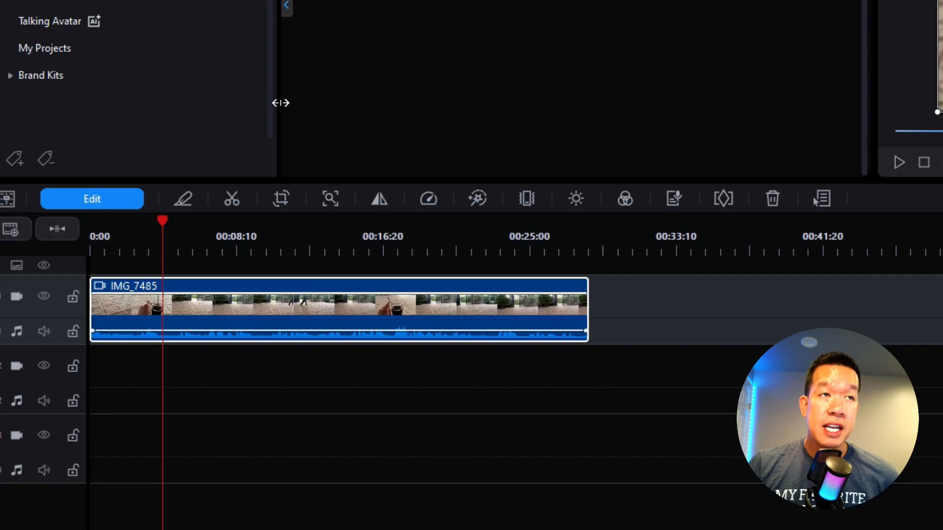
Split the IMG_7485 clip into five pieces at about 4, 11, 18.5 and 23 seconds
{"action": "left_click", "coordinate": [188, 195]}
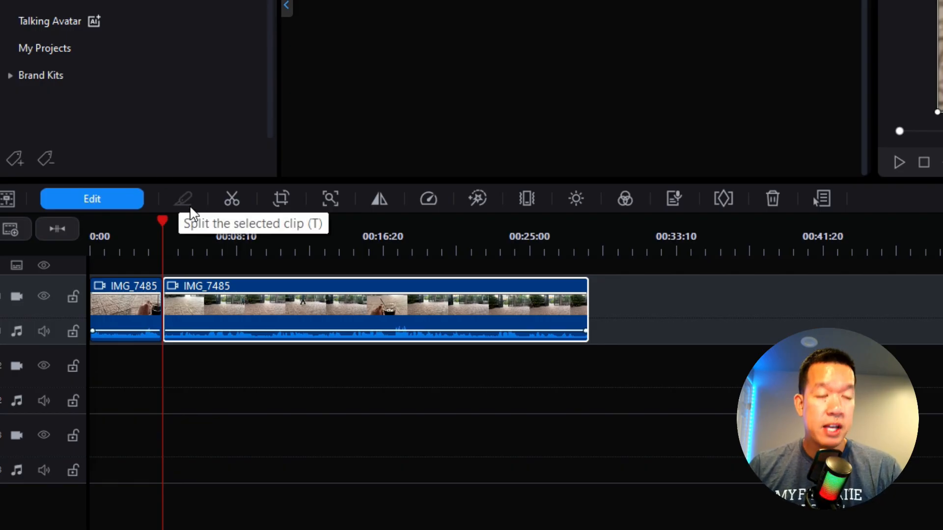
{"action": "left_click", "coordinate": [290, 228]}
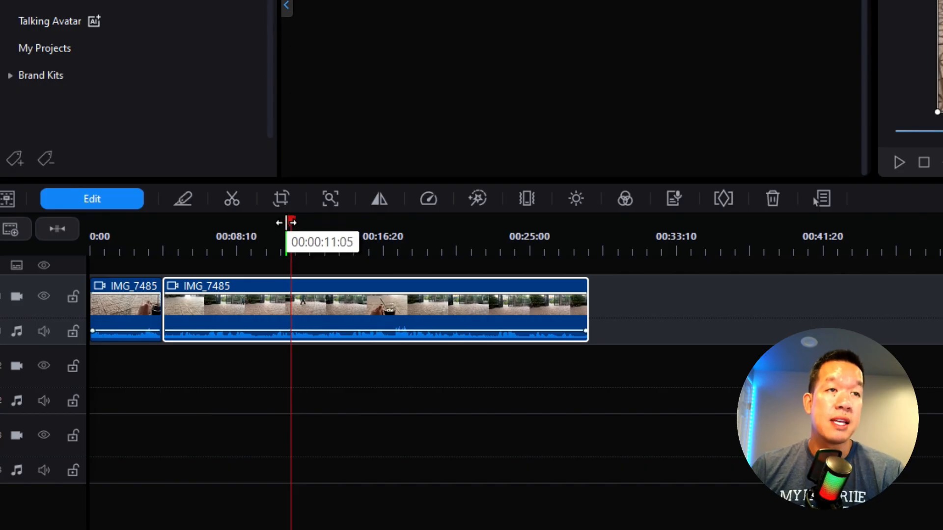
{"action": "key", "text": "t"}
{"action": "left_click", "coordinate": [418, 232]}
{"action": "left_click", "coordinate": [416, 233]}
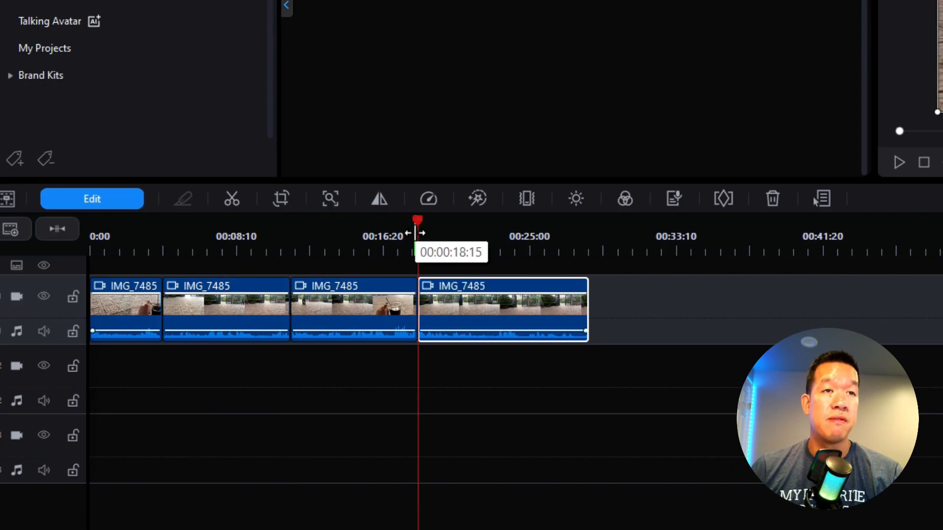
{"action": "left_click", "coordinate": [493, 231]}
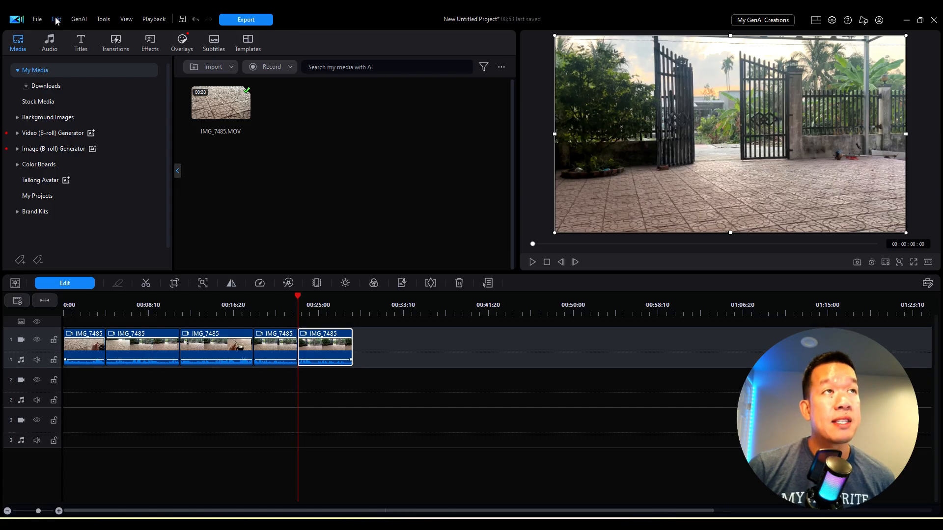
Open the keyboard hotkey customization, look up the hotkey for splitting a clip among the Edit commands, and close the dialog
{"action": "left_click", "coordinate": [56, 20]}
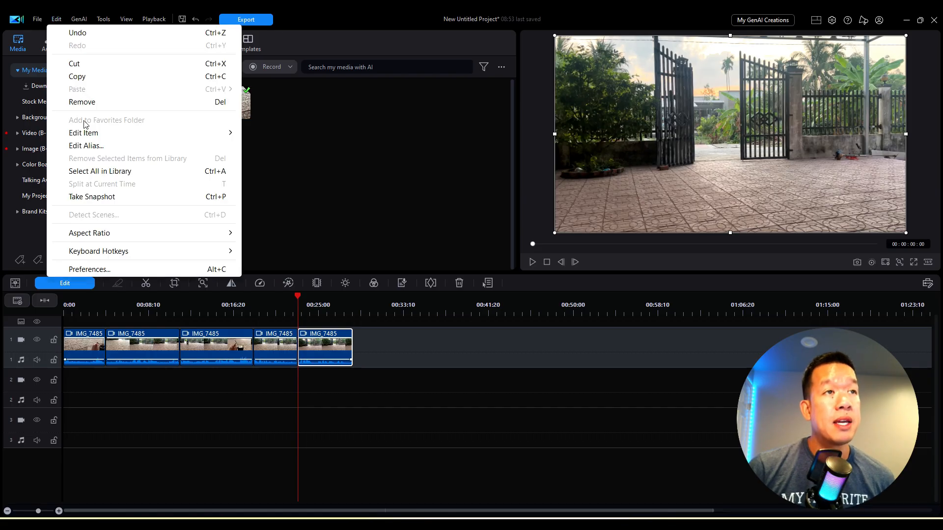
{"action": "mouse_move", "coordinate": [128, 252]}
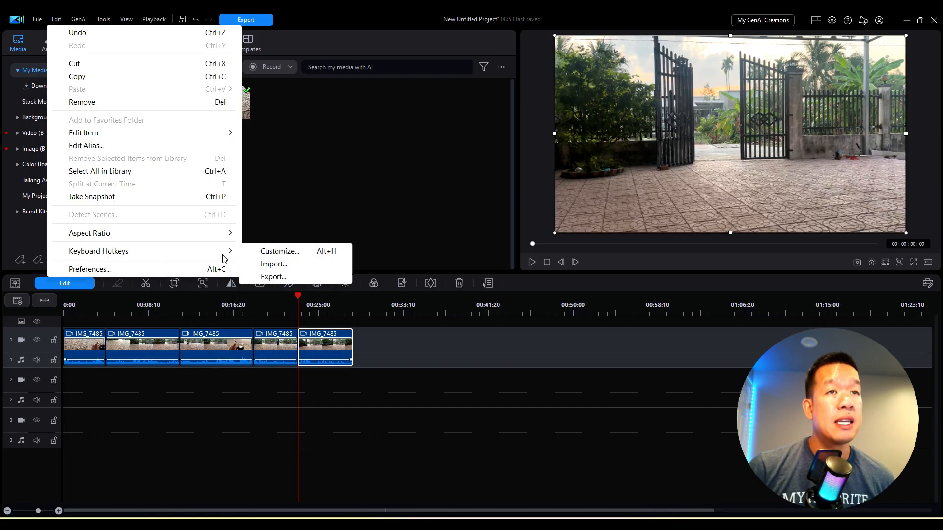
{"action": "left_click", "coordinate": [278, 251]}
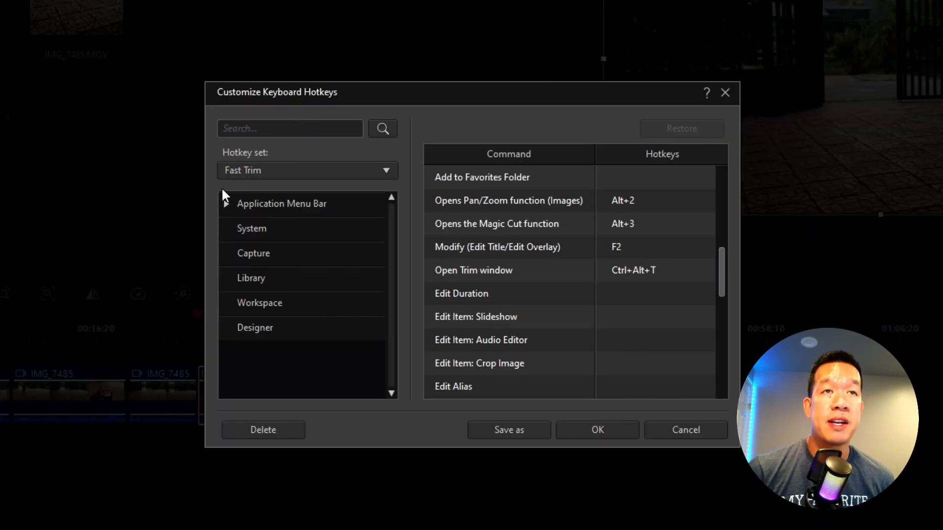
{"action": "left_click", "coordinate": [227, 206]}
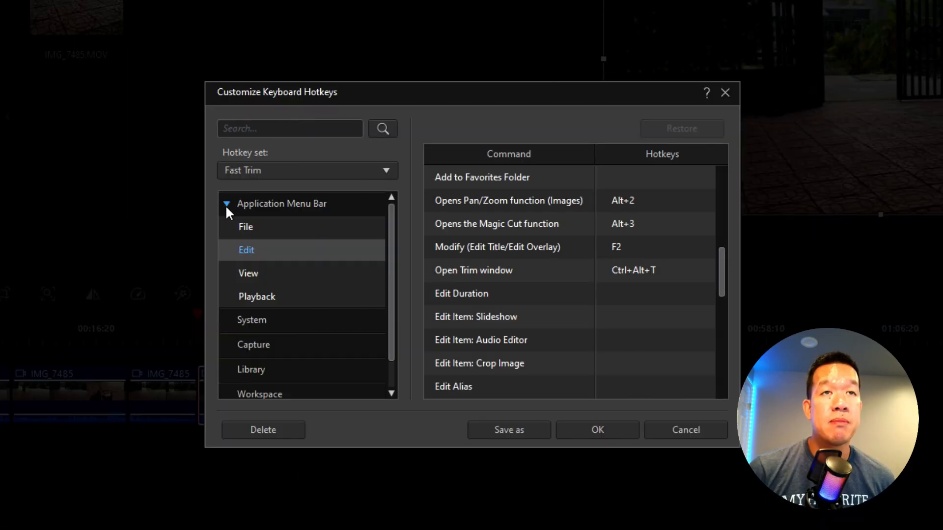
{"action": "left_click", "coordinate": [252, 254]}
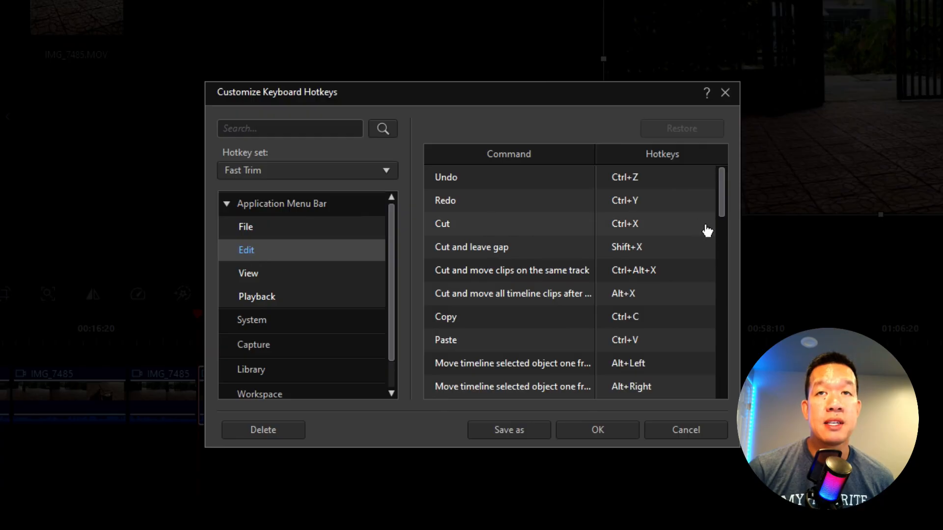
{"action": "scroll", "coordinate": [510, 223], "scroll_direction": "down", "scroll_amount": 2}
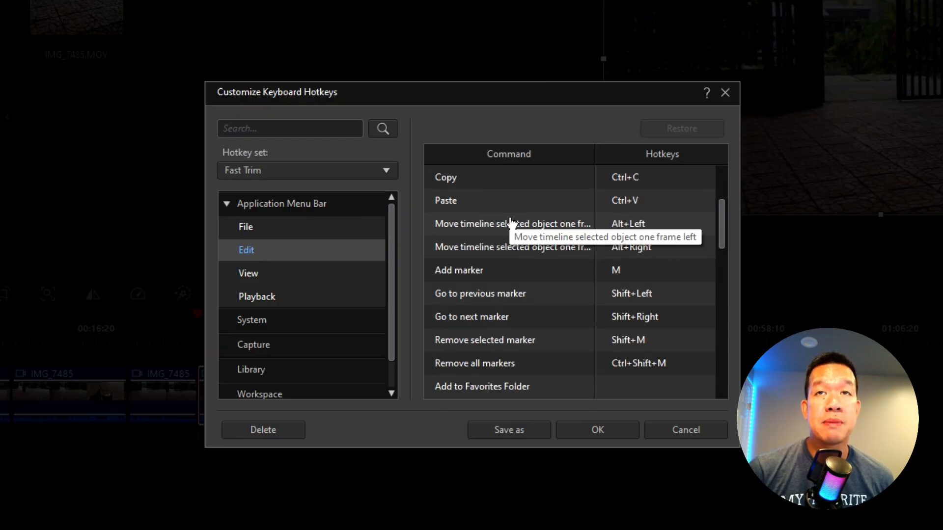
{"action": "scroll", "coordinate": [511, 225], "scroll_direction": "down", "scroll_amount": 6}
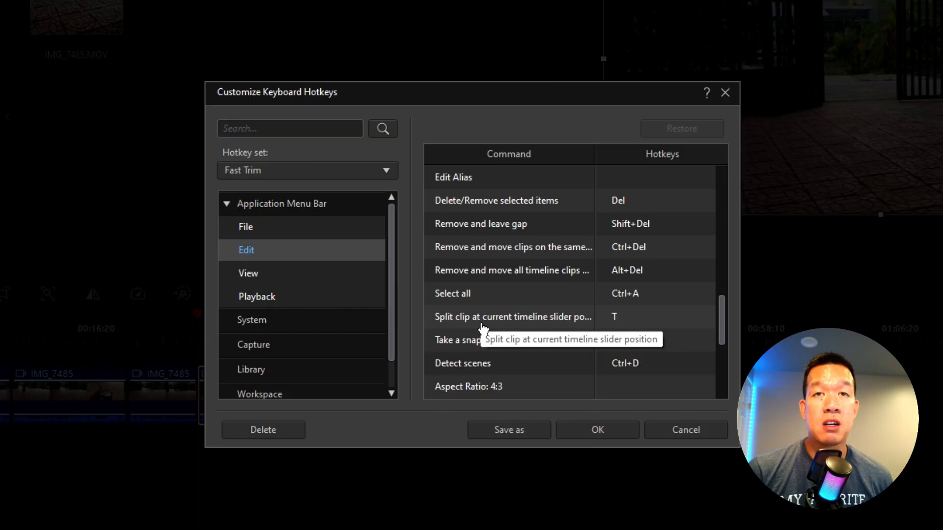
{"action": "left_click", "coordinate": [617, 320]}
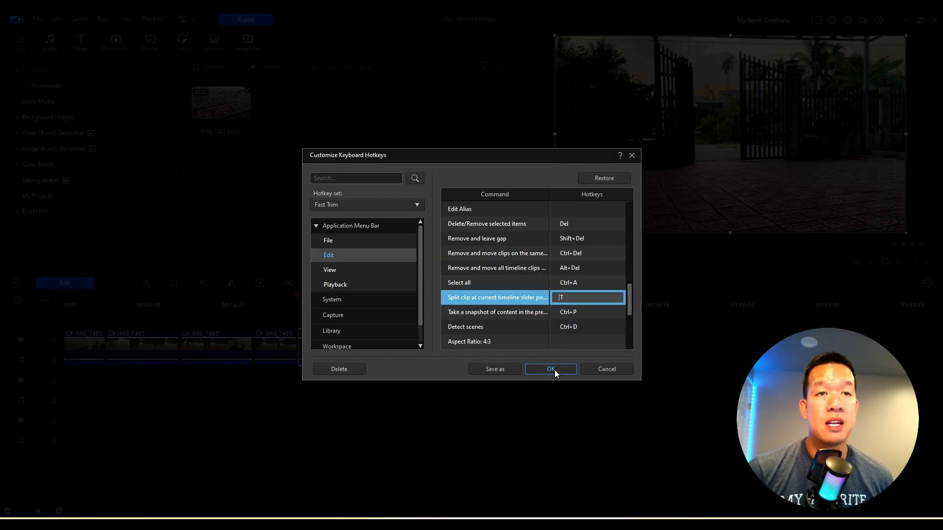
{"action": "left_click", "coordinate": [561, 433]}
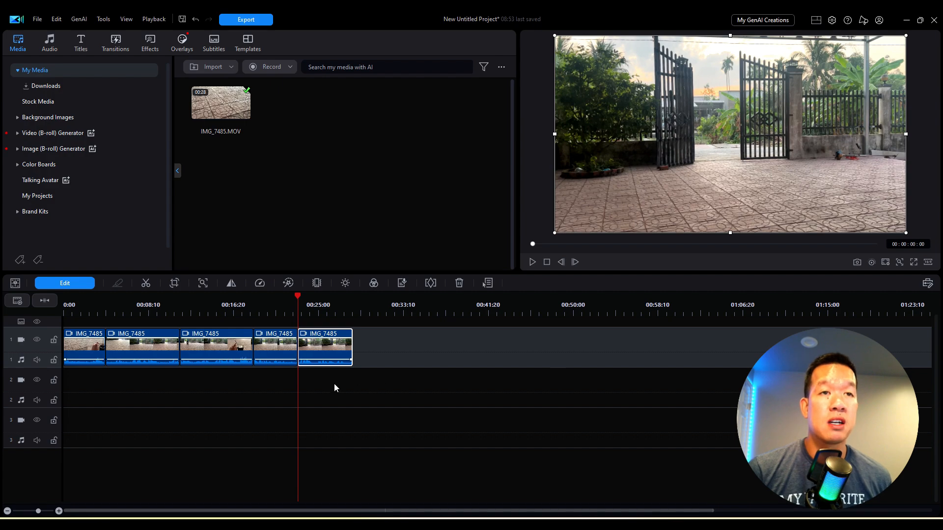
Split the last IMG_7485 piece at 00:00:26:19, select the third piece and place the playhead at 00:00:17:02
{"action": "left_click", "coordinate": [335, 303]}
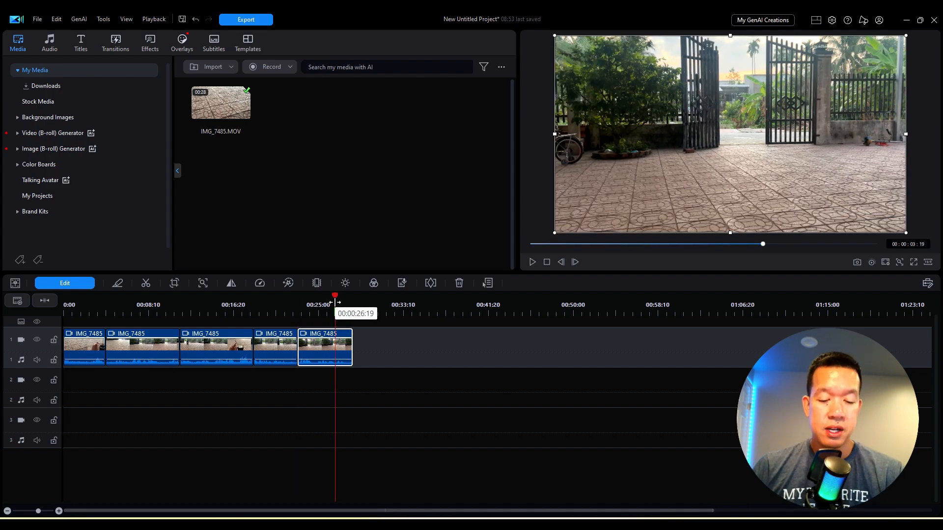
{"action": "key", "text": "t"}
{"action": "left_click", "coordinate": [235, 334]}
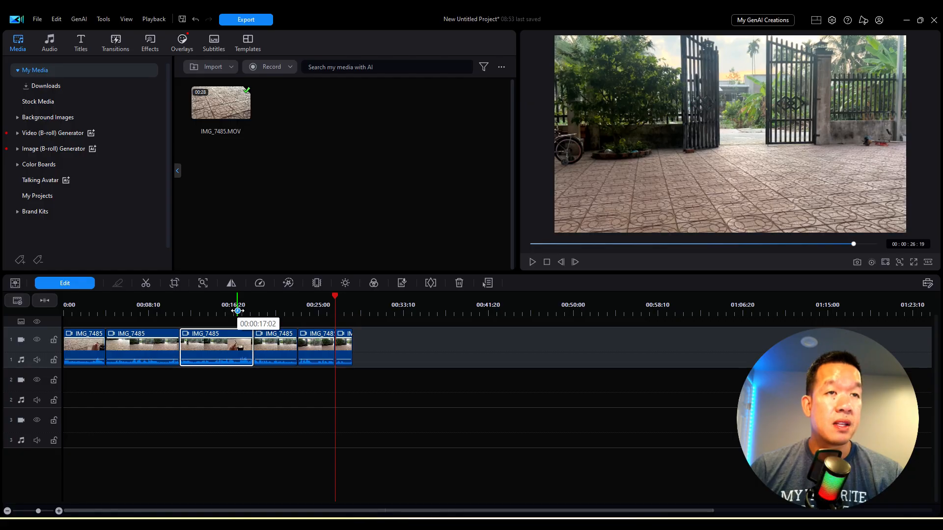
{"action": "left_click", "coordinate": [237, 310]}
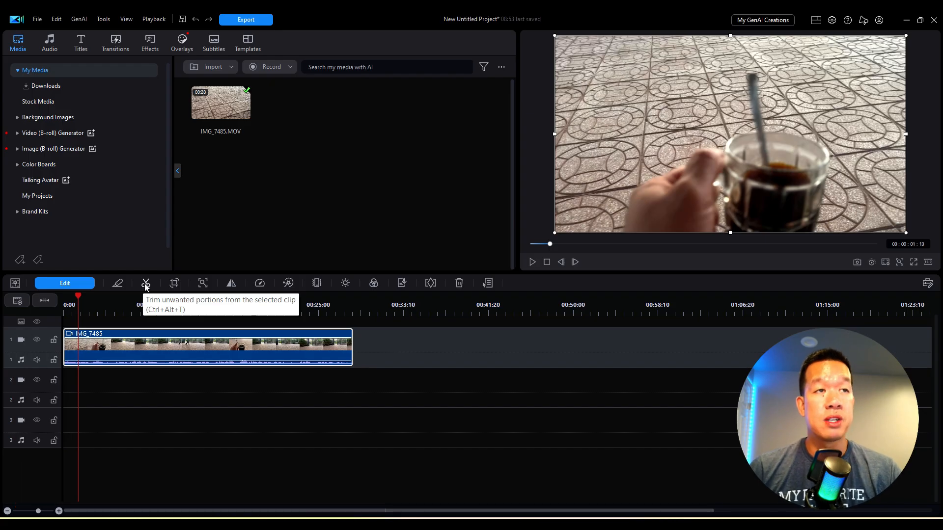
Trim the beginning of the full IMG_7485 clip with Single Trim, using an in position of 00:00:08:22
{"action": "left_click", "coordinate": [145, 284]}
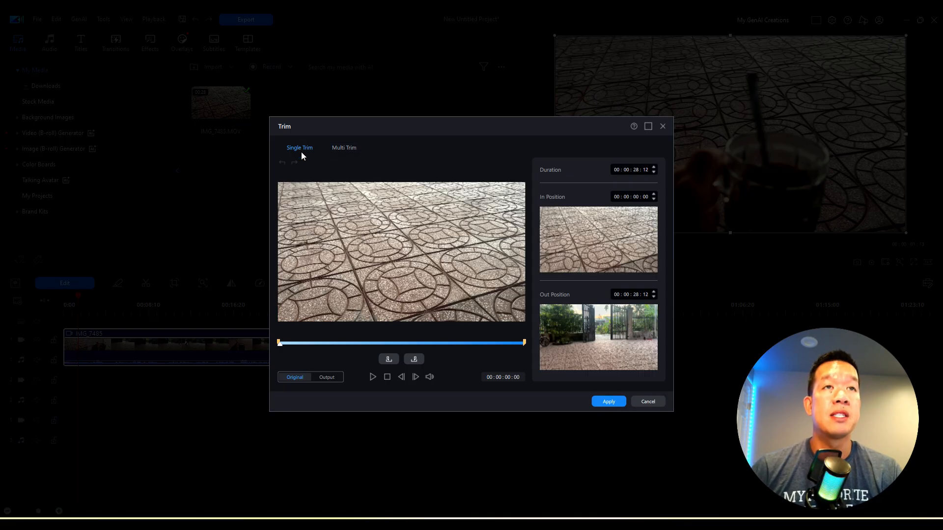
{"action": "left_click_drag", "start_coordinate": [279, 342], "coordinate": [355, 342]}
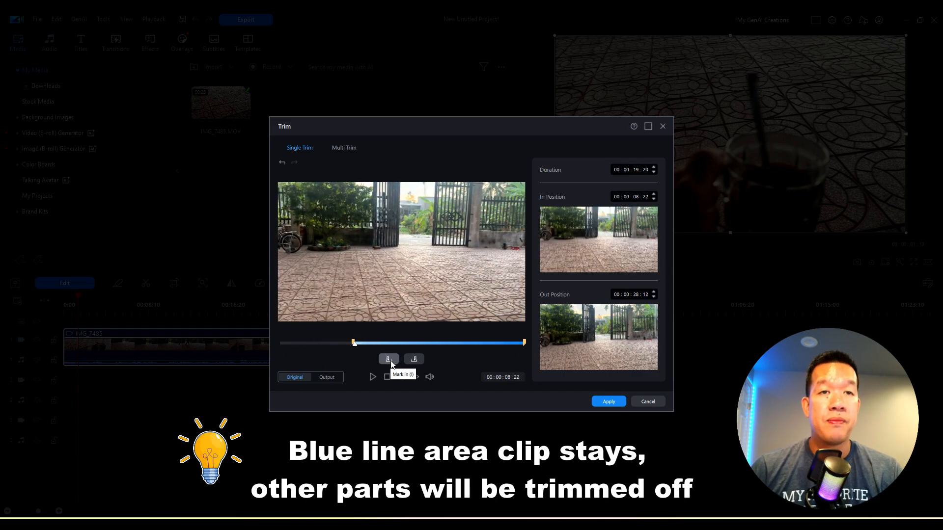
{"action": "left_click", "coordinate": [609, 402]}
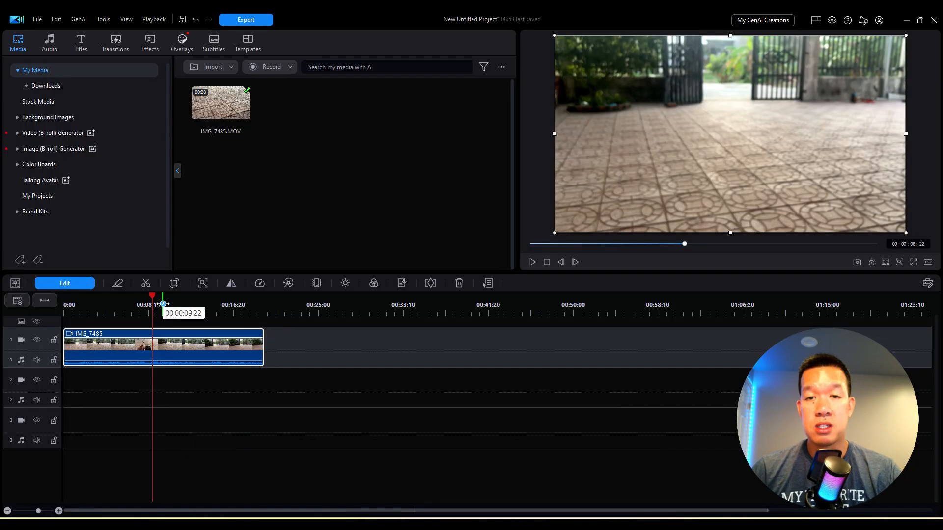
Open the full IMG_7485 clip in Multi Trim and set the first segment from 00:00:04:16 to 00:00:07:18
{"action": "left_click", "coordinate": [486, 283]}
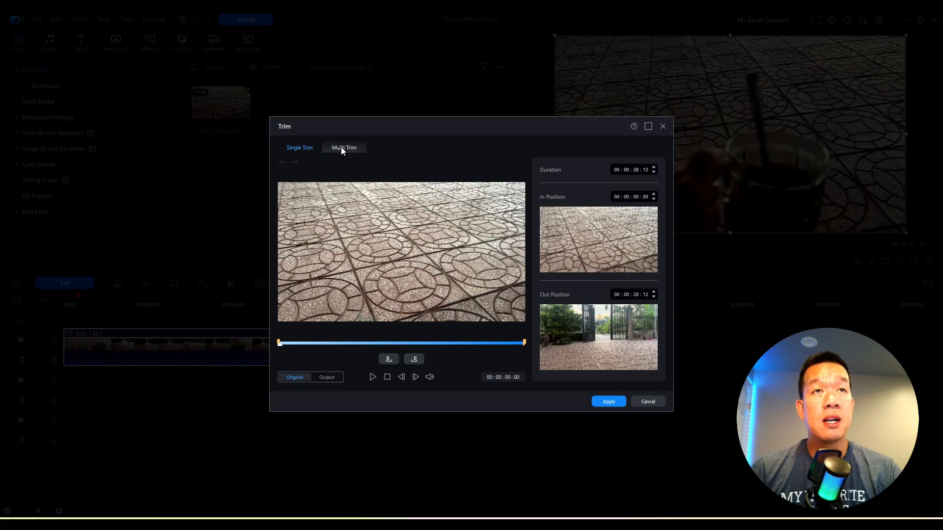
{"action": "left_click", "coordinate": [341, 147]}
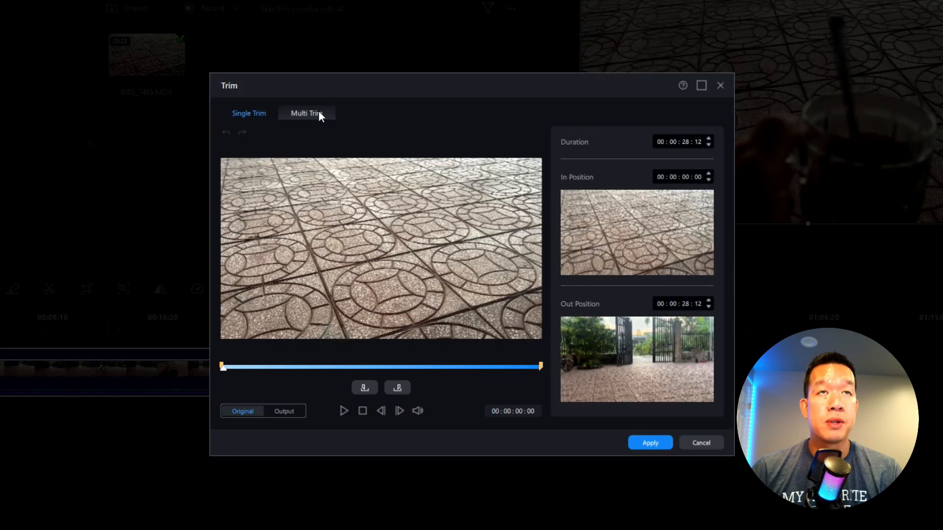
{"action": "left_click", "coordinate": [352, 147]}
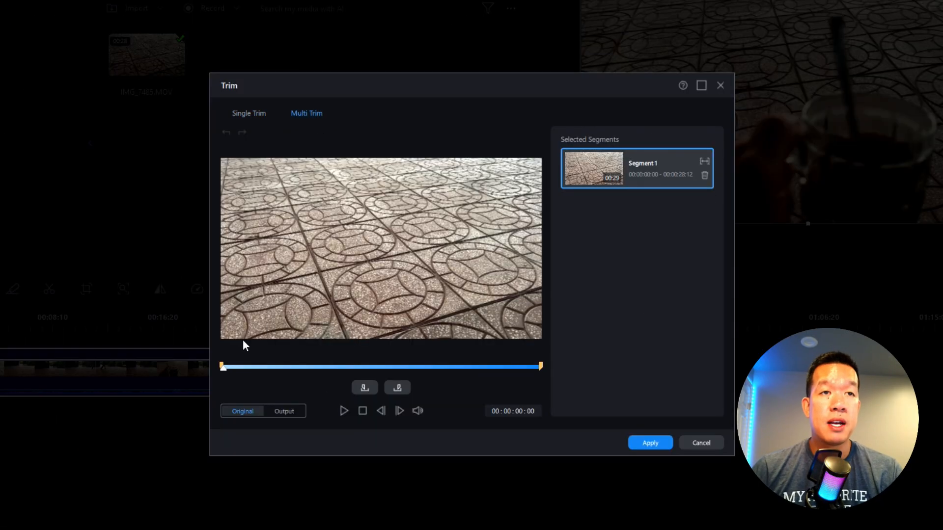
{"action": "left_click_drag", "start_coordinate": [226, 366], "coordinate": [274, 366]}
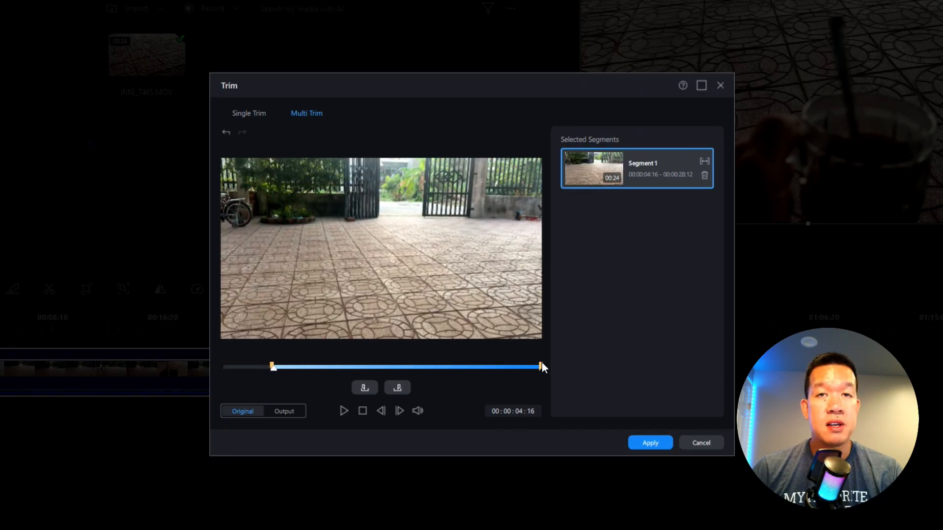
{"action": "left_click_drag", "start_coordinate": [540, 365], "coordinate": [308, 365]}
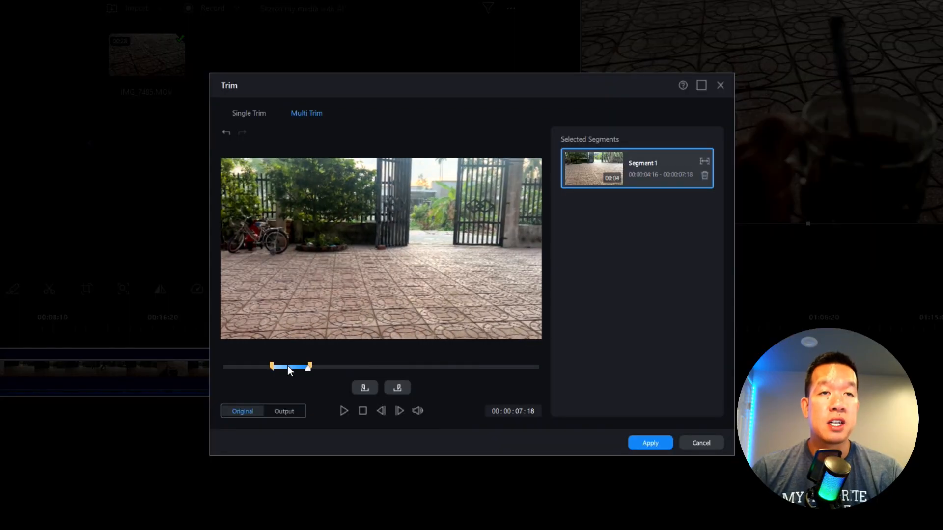
Mark a second Multi Trim segment from 00:00:14:07 to 00:00:18:26 and apply the trim
{"action": "left_click", "coordinate": [382, 369]}
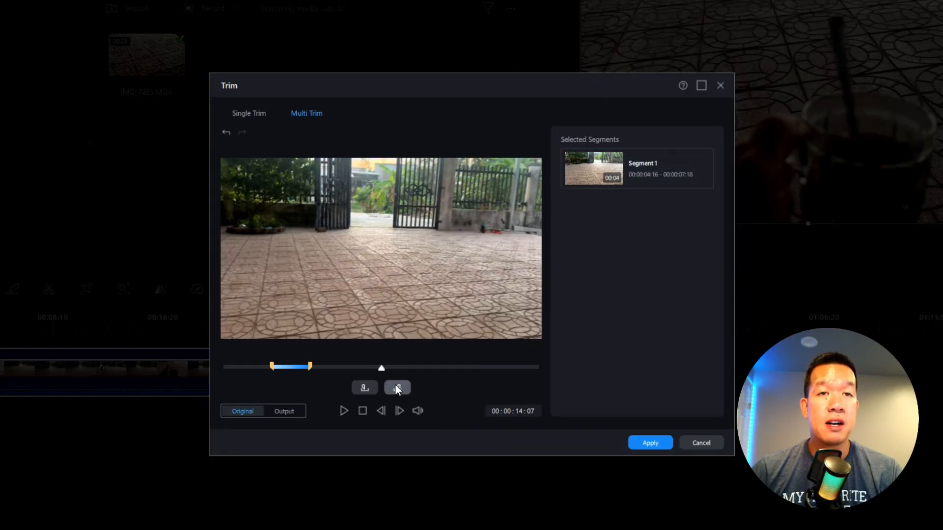
{"action": "left_click", "coordinate": [361, 389]}
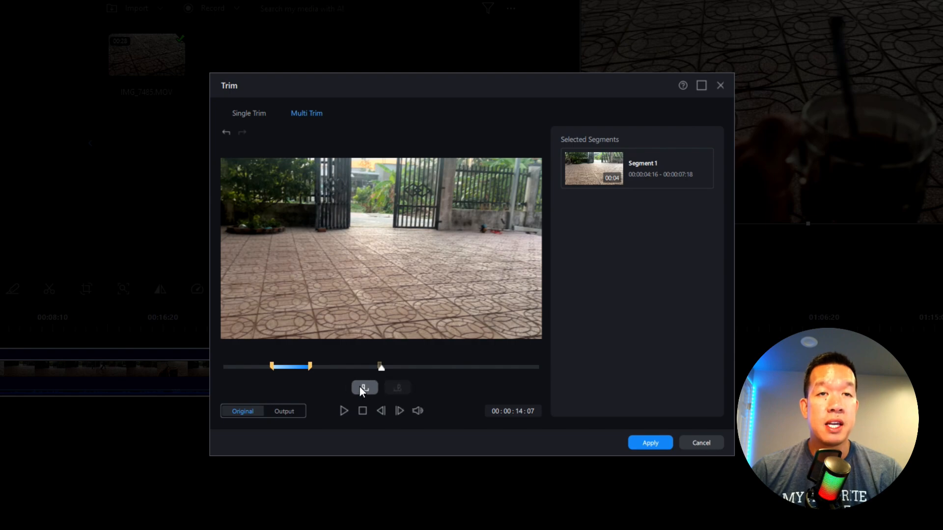
{"action": "left_click", "coordinate": [433, 367]}
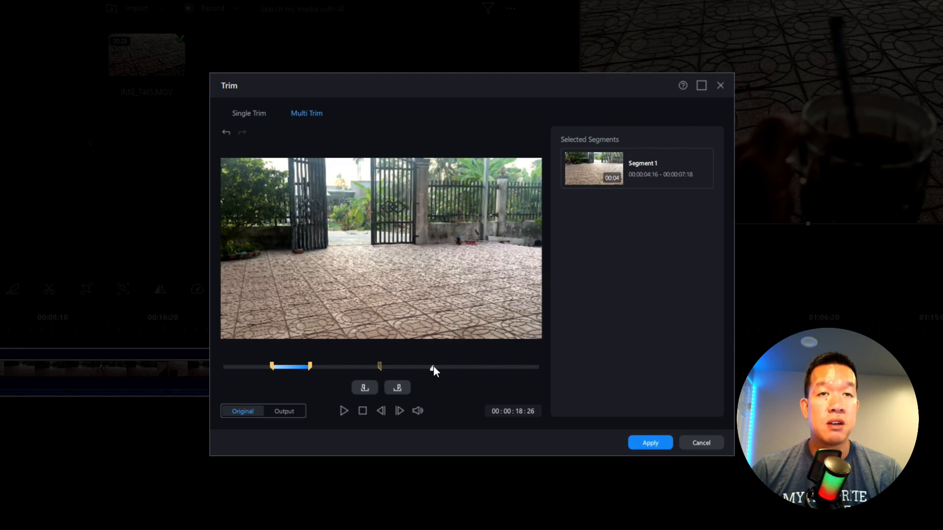
{"action": "left_click", "coordinate": [402, 388]}
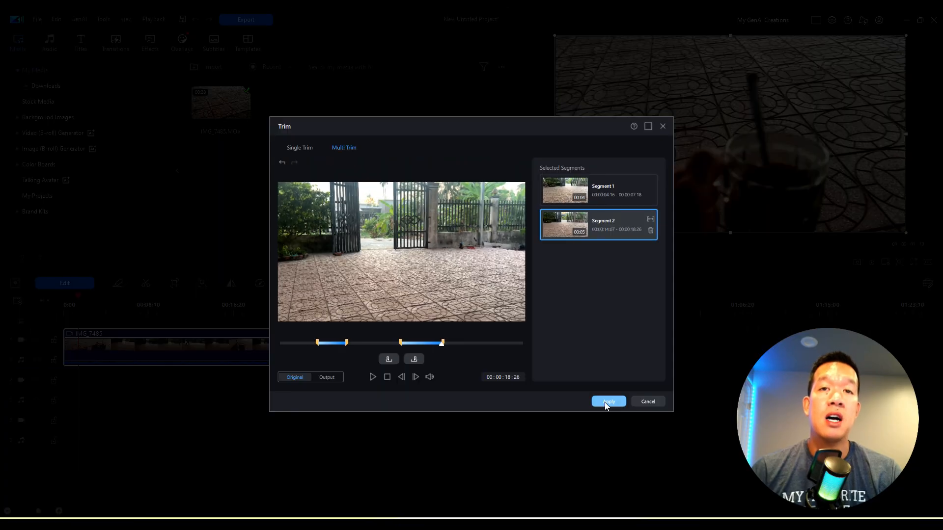
{"action": "left_click", "coordinate": [644, 441]}
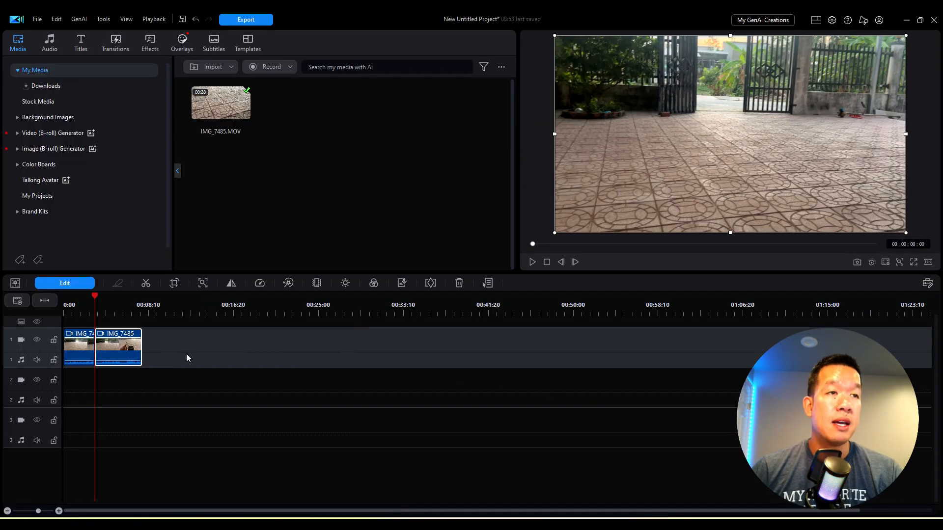
Split the second trimmed IMG_7485 clip into three pieces at about 4 and 6 seconds on the timeline
{"action": "left_click", "coordinate": [187, 358]}
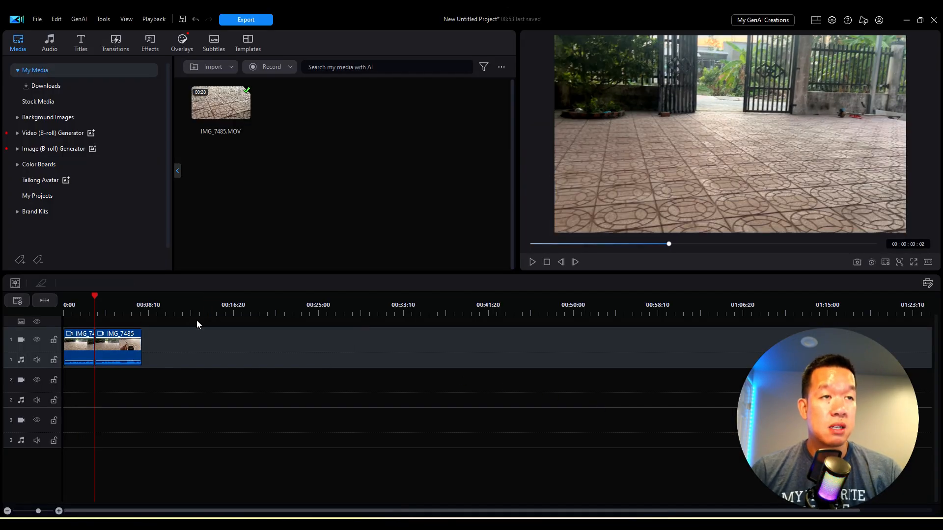
{"action": "left_click", "coordinate": [205, 306]}
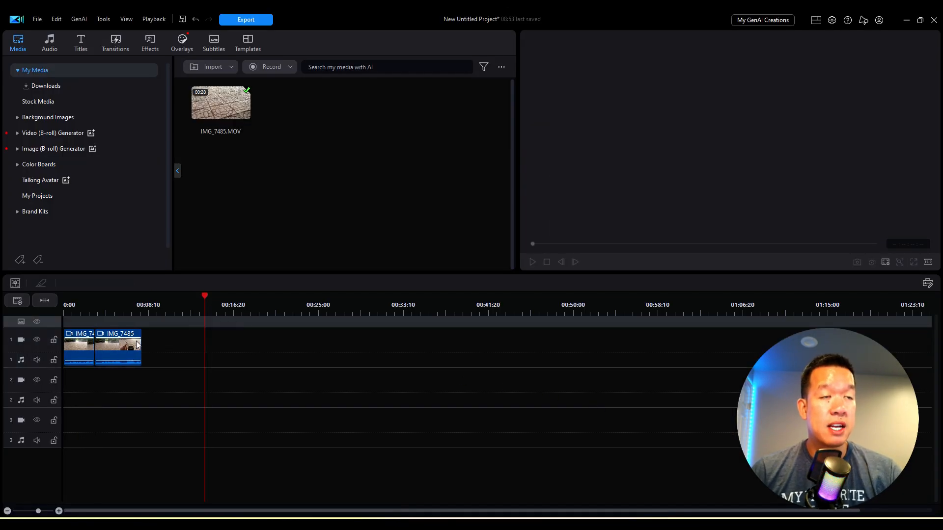
{"action": "left_click", "coordinate": [87, 347]}
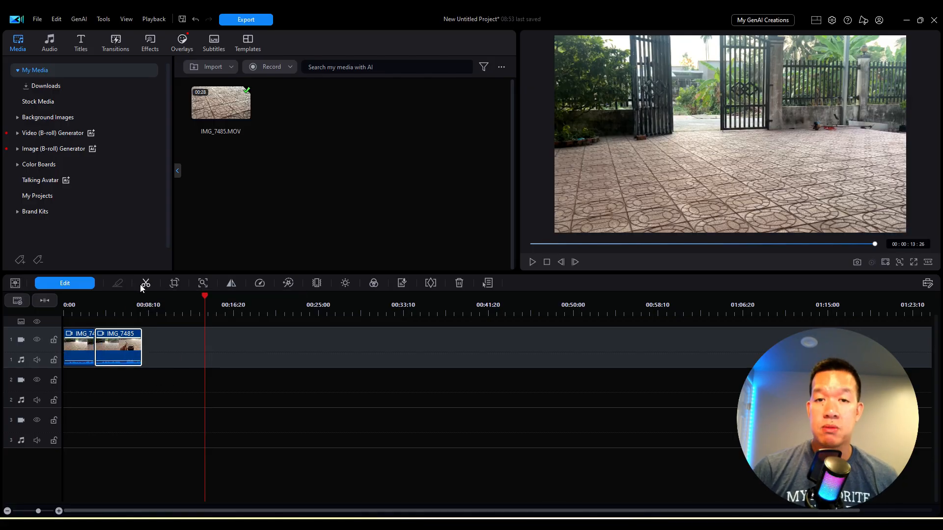
{"action": "left_click", "coordinate": [128, 309]}
{"action": "key", "text": "ctrl+t"}
{"action": "left_click", "coordinate": [107, 300]}
{"action": "key", "text": "ctrl+t"}
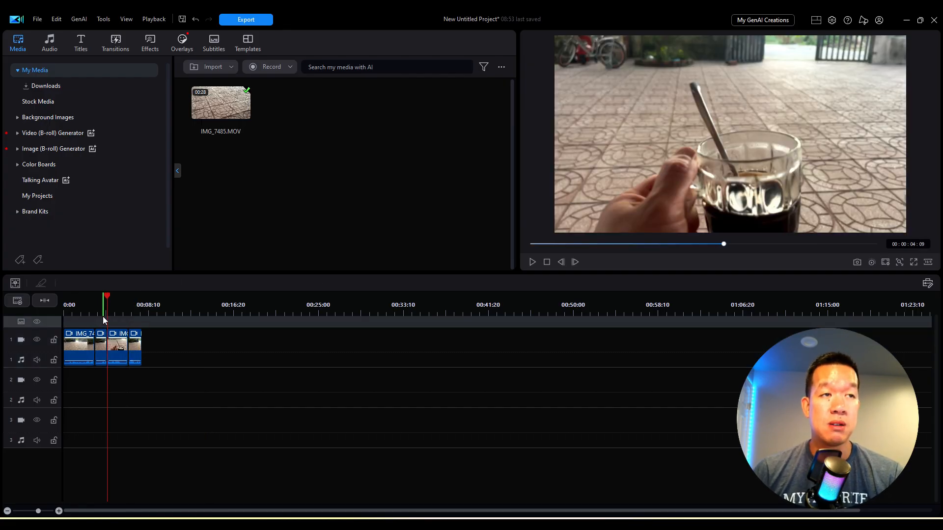
{"action": "left_click_drag", "start_coordinate": [109, 298], "coordinate": [118, 297]}
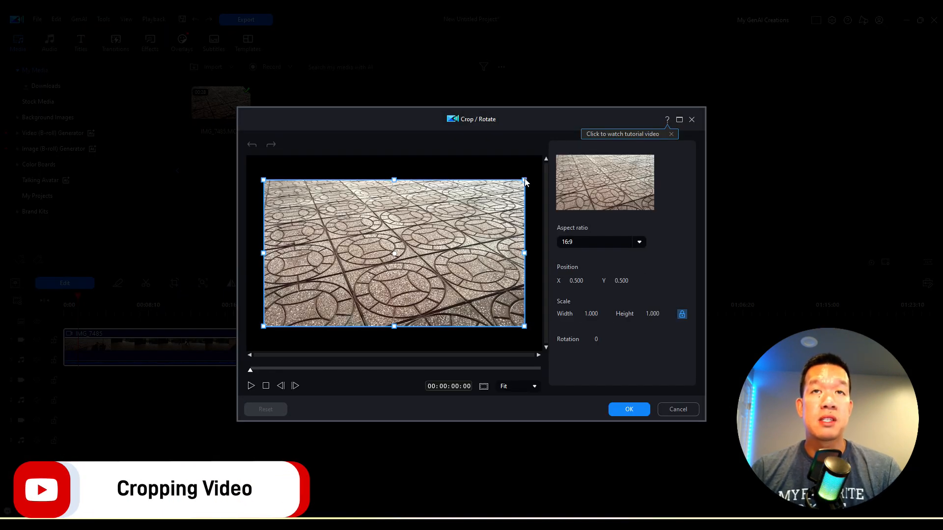
Crop the clip slightly at 16:9 to a scale of 0.986, preview it, and move the crop frame to X 0.507, Y 0.493
{"action": "mouse_move", "coordinate": [525, 181]}
{"action": "left_mouse_down"}
{"action": "mouse_move", "coordinate": [364, 269]}
{"action": "mouse_move", "coordinate": [524, 198]}
{"action": "left_mouse_up"}
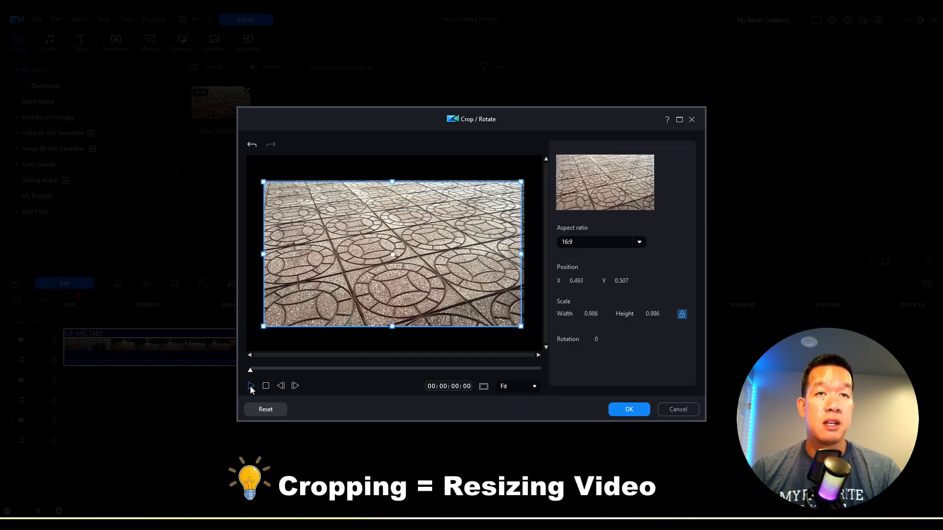
{"action": "left_click", "coordinate": [250, 386]}
{"action": "left_click", "coordinate": [251, 386]}
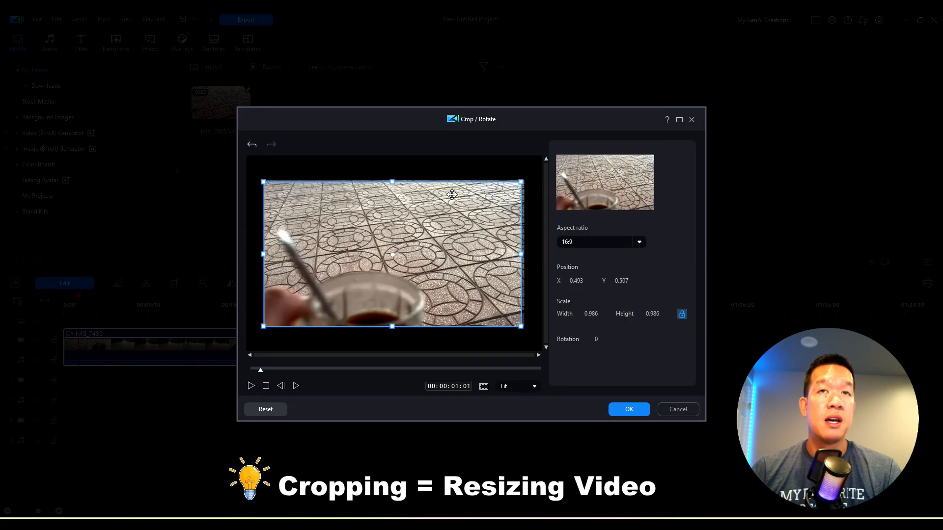
{"action": "left_click_drag", "start_coordinate": [520, 182], "coordinate": [514, 186]}
{"action": "left_click_drag", "start_coordinate": [471, 225], "coordinate": [487, 243]}
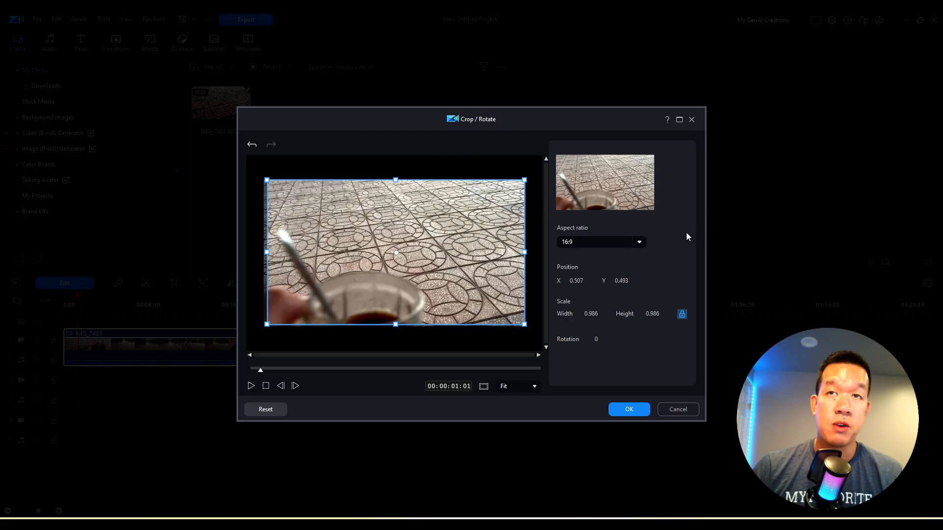
Set the crop aspect ratio to 9:16 and shift the crop frame sideways to X 0.456
{"action": "left_click", "coordinate": [639, 241]}
{"action": "left_click", "coordinate": [593, 271]}
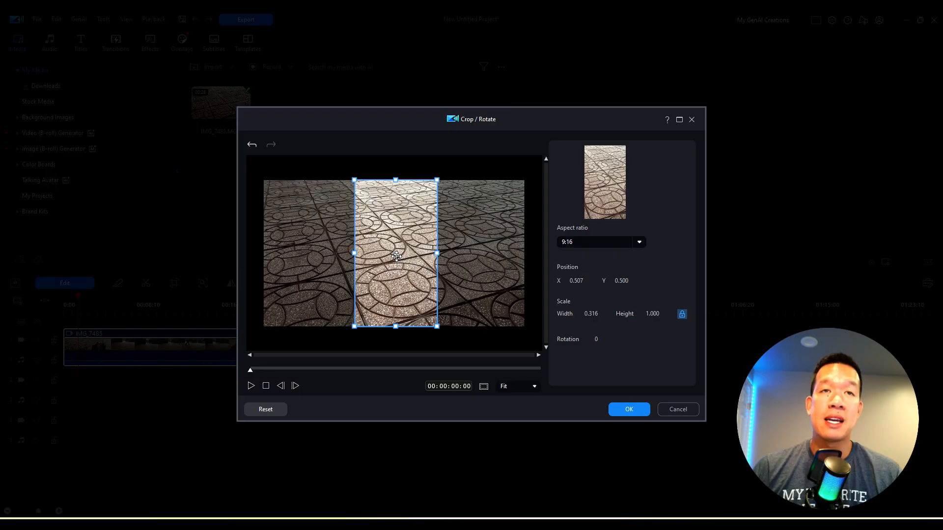
{"action": "mouse_move", "coordinate": [408, 254]}
{"action": "left_mouse_down"}
{"action": "mouse_move", "coordinate": [437, 254]}
{"action": "mouse_move", "coordinate": [359, 253]}
{"action": "mouse_move", "coordinate": [399, 254]}
{"action": "left_mouse_up"}
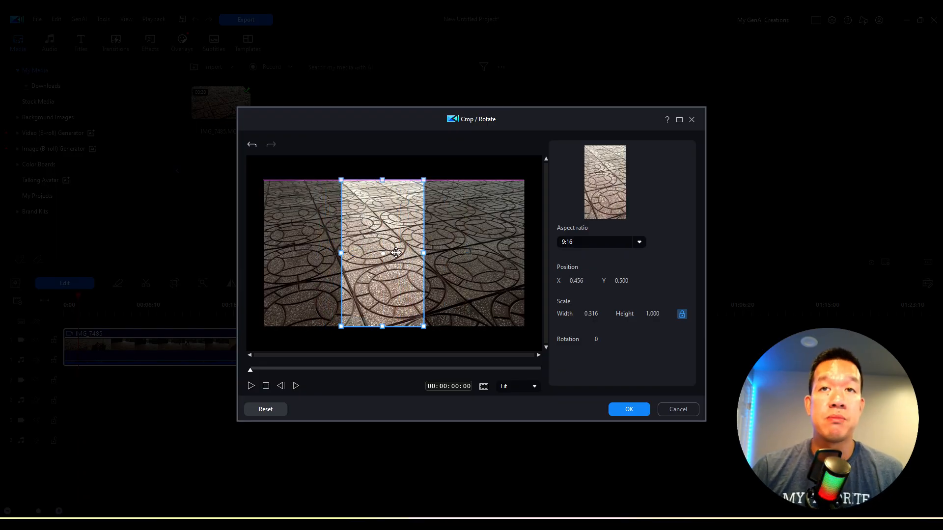
Try a 1:1 crop, switch to Freeform, resize the crop frame to about 0.628 wide and 0.819 high, and discard the crop
{"action": "left_click", "coordinate": [617, 240]}
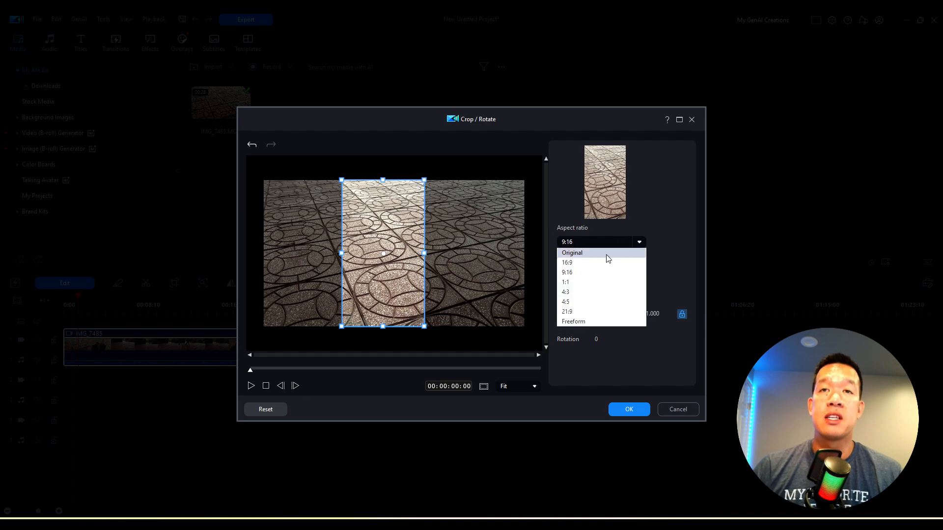
{"action": "left_click", "coordinate": [597, 284]}
{"action": "left_click", "coordinate": [638, 243]}
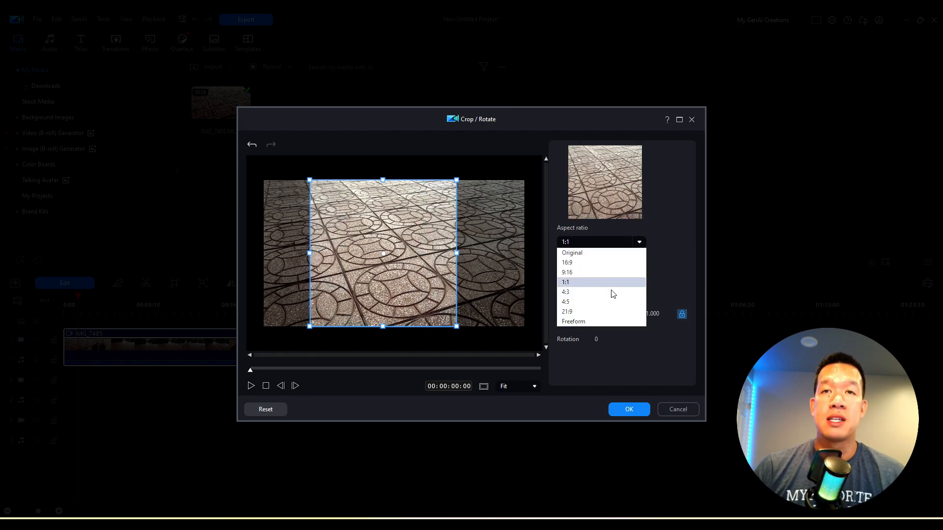
{"action": "left_click", "coordinate": [588, 322]}
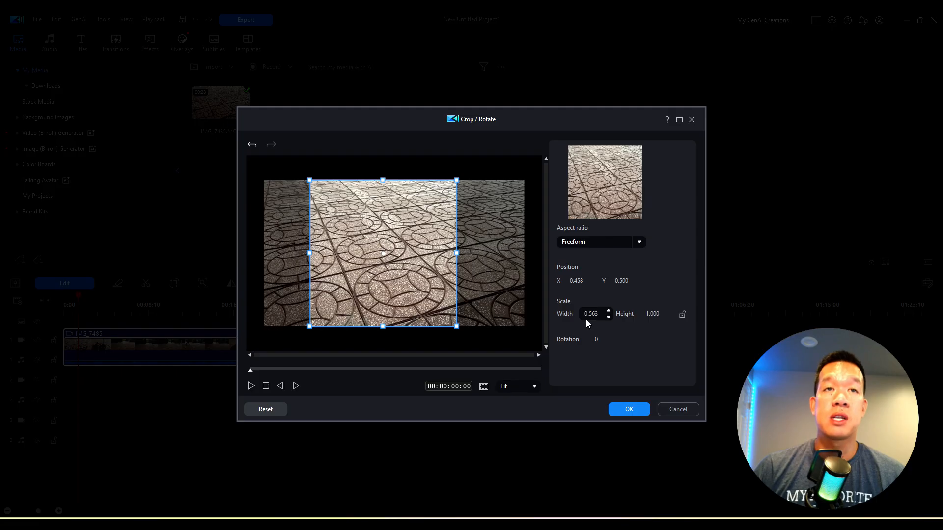
{"action": "left_click_drag", "start_coordinate": [457, 181], "coordinate": [474, 207]}
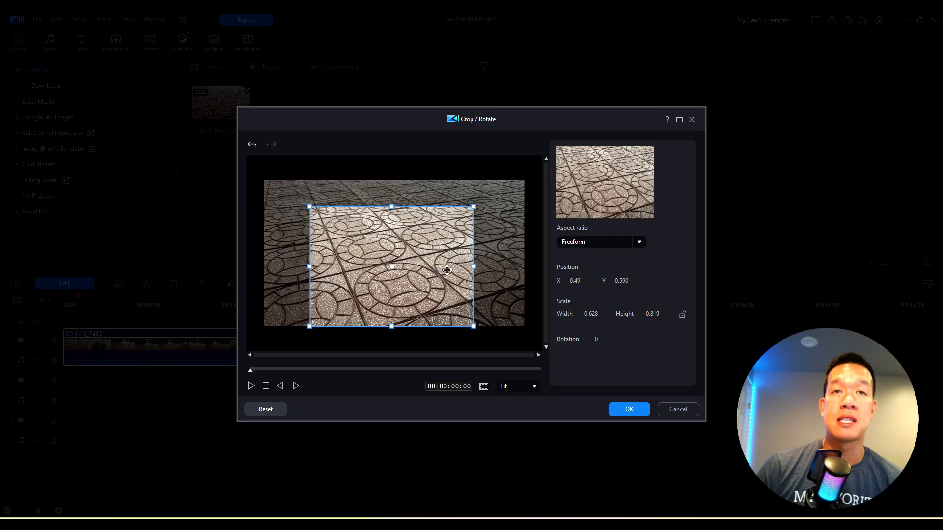
{"action": "left_click", "coordinate": [678, 410]}
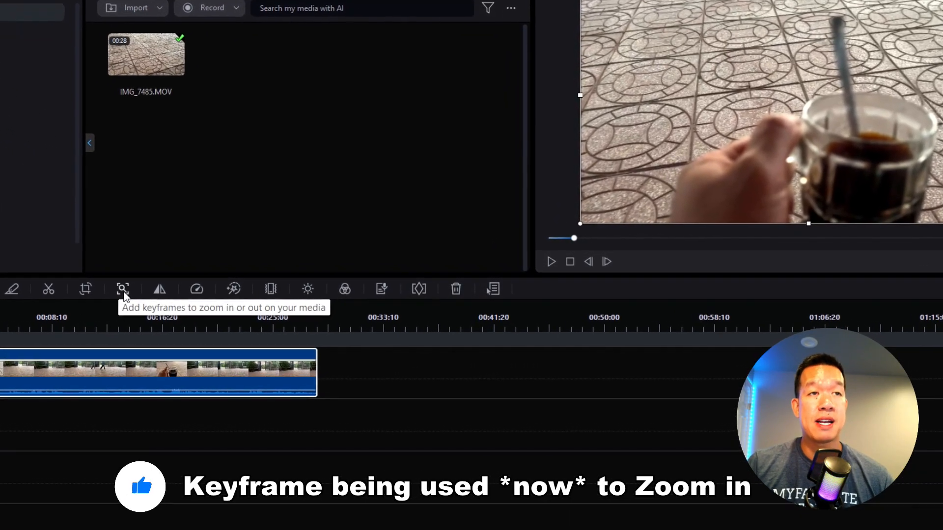
In Pan / Zoom, add a keyframe at 00:00:02:09 zoomed onto the coffee glass at scale 0.515, position X 0.645, Y 0.577
{"action": "left_click", "coordinate": [134, 288]}
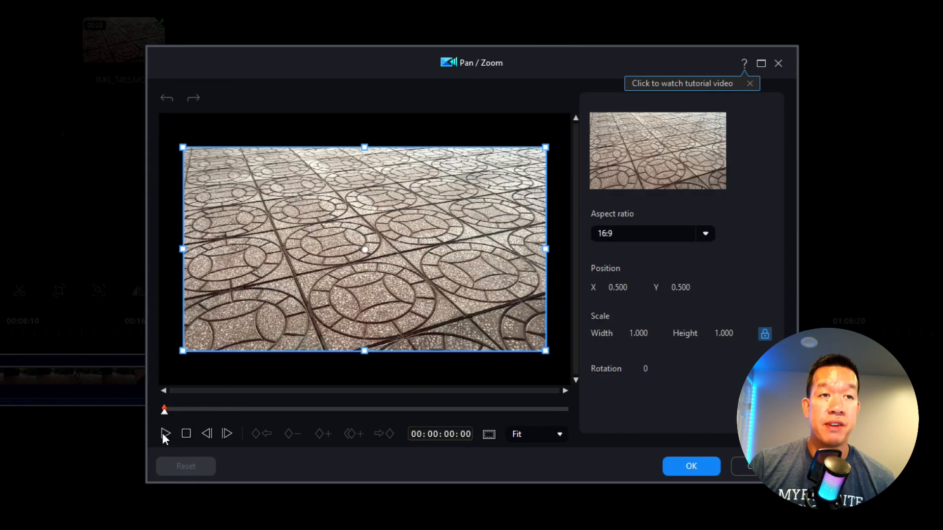
{"action": "left_click", "coordinate": [164, 435]}
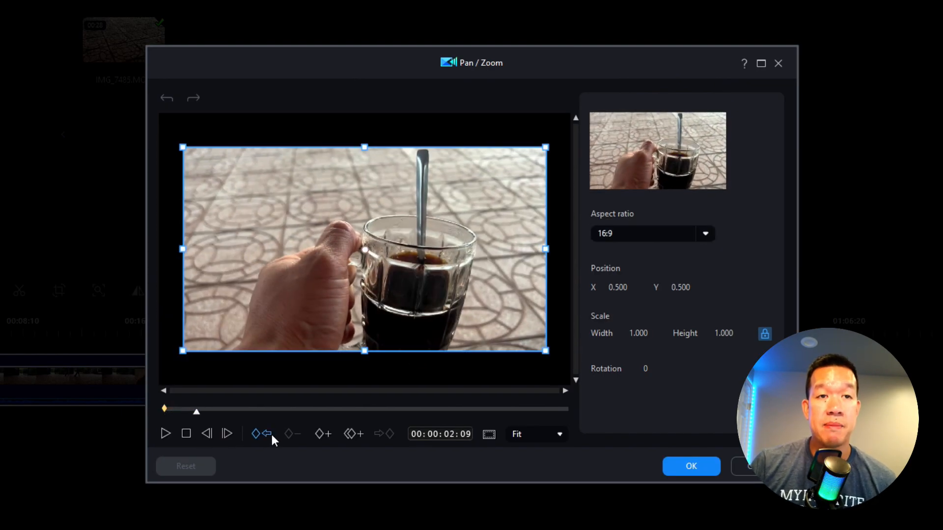
{"action": "left_click", "coordinate": [319, 435]}
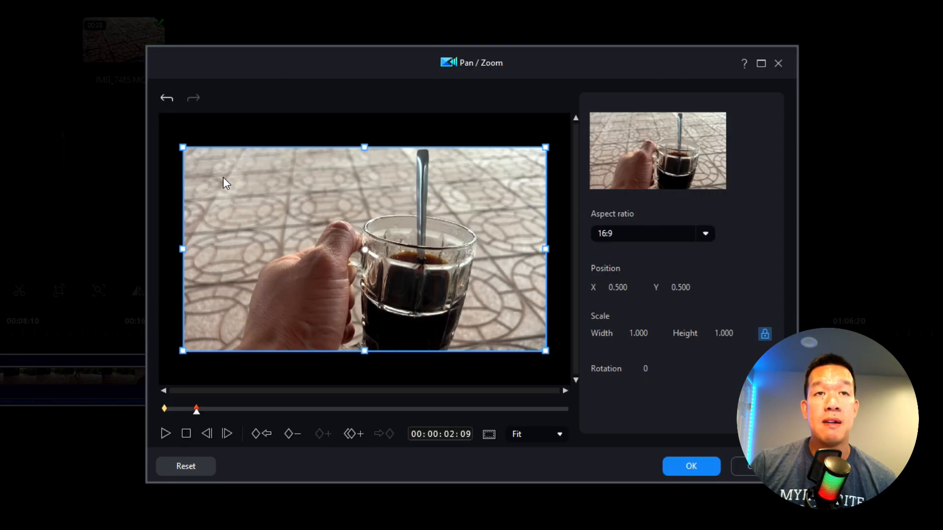
{"action": "left_click_drag", "start_coordinate": [181, 148], "coordinate": [248, 211]}
{"action": "left_click_drag", "start_coordinate": [363, 249], "coordinate": [413, 265]}
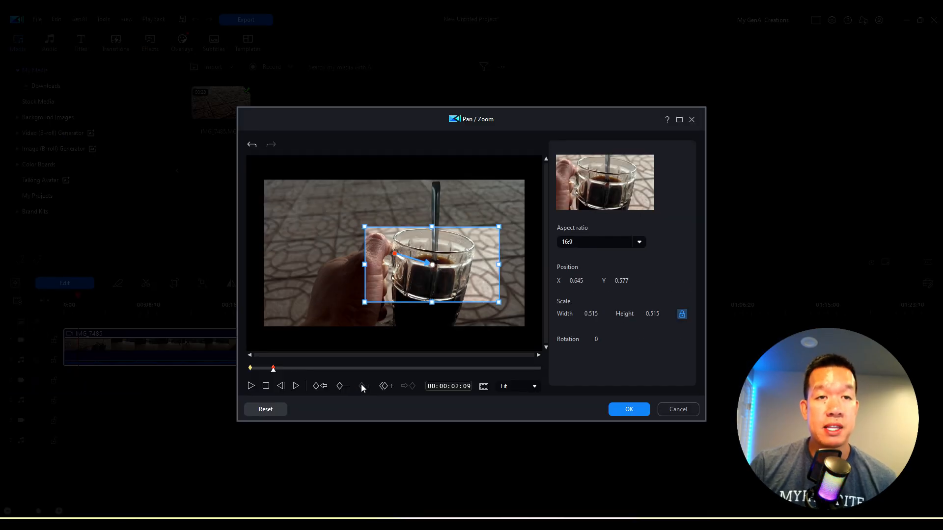
Preview the zoom-in onto the coffee glass from the beginning of the clip, and stop playback
{"action": "left_click", "coordinate": [267, 386]}
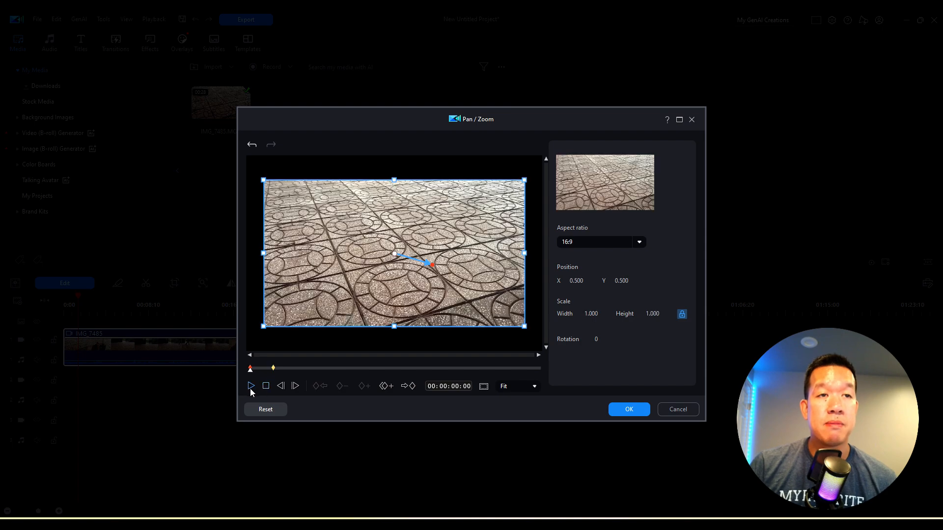
{"action": "left_click", "coordinate": [251, 386]}
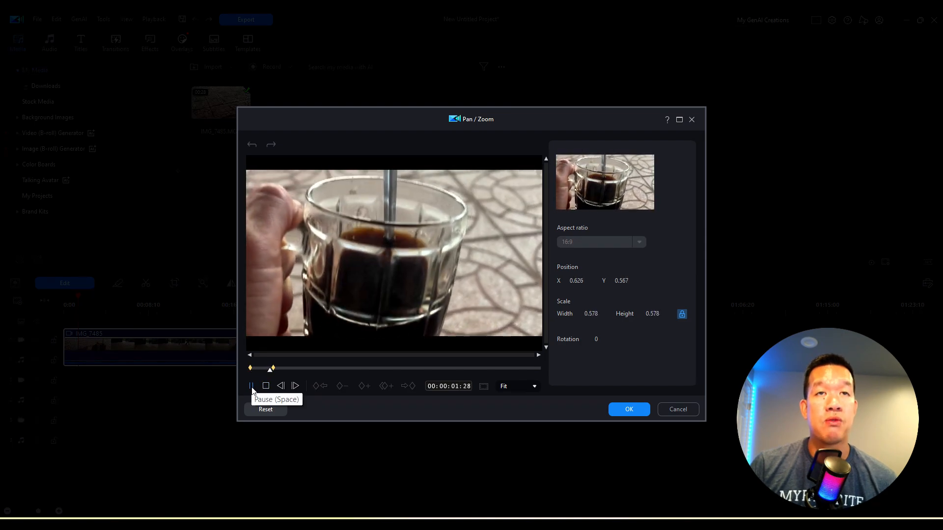
{"action": "left_click", "coordinate": [266, 386]}
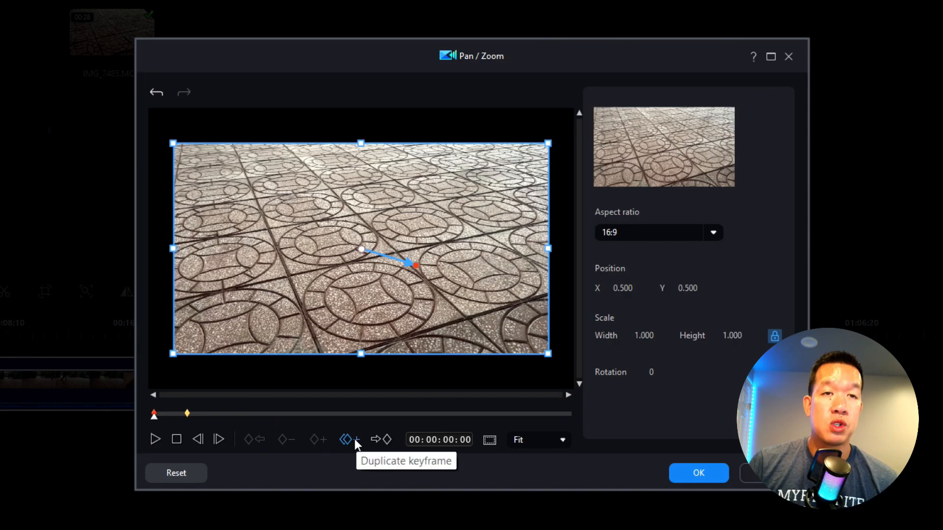
Add a Pan / Zoom keyframe at 00:00:07:00 that zooms out to scale 0.970 with the frame centered at X 0.500, Y 0.500
{"action": "left_click", "coordinate": [256, 415]}
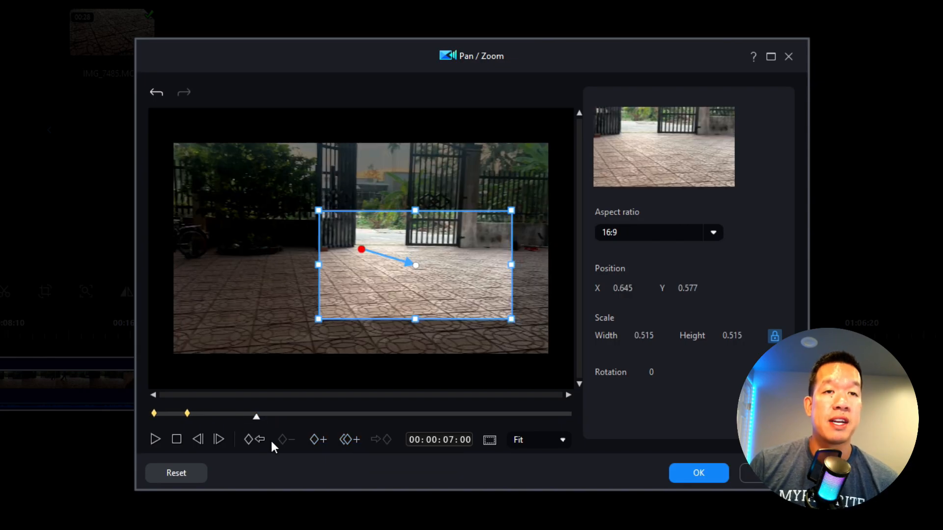
{"action": "left_click", "coordinate": [318, 441]}
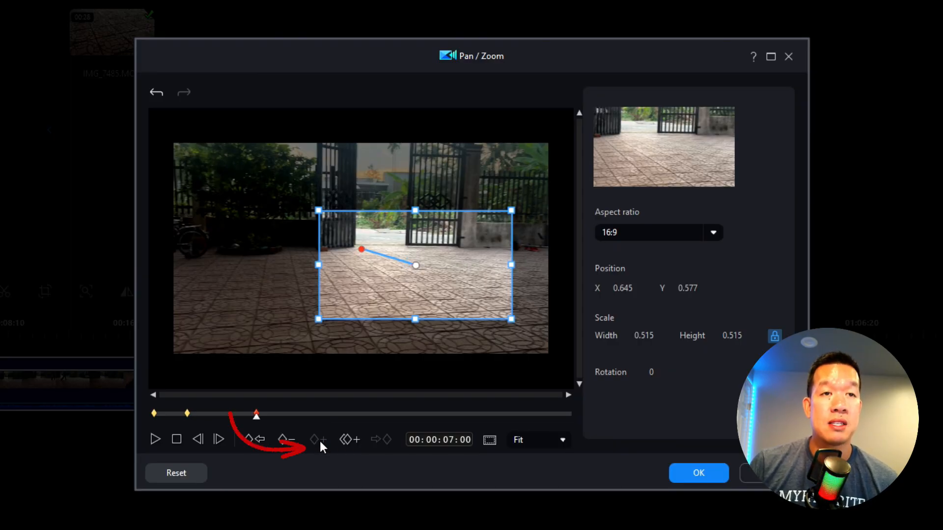
{"action": "left_click_drag", "start_coordinate": [318, 210], "coordinate": [268, 192]}
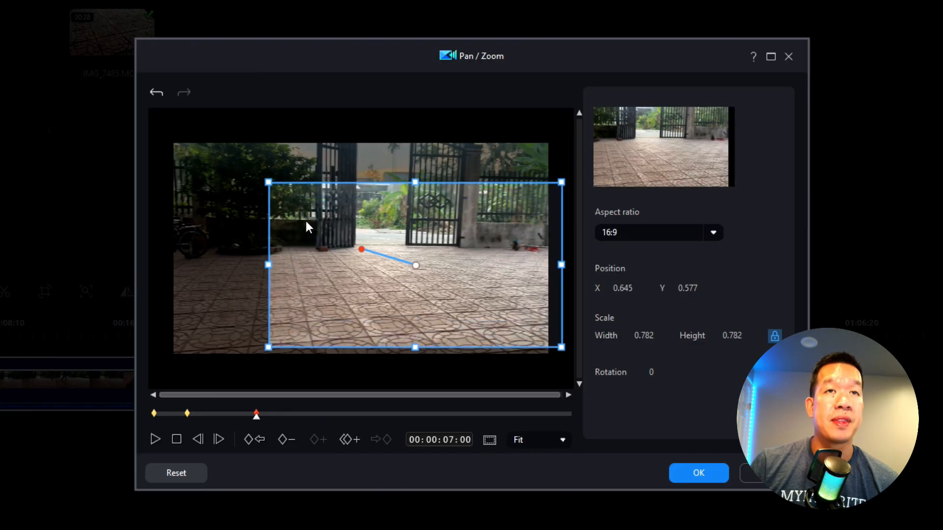
{"action": "left_click_drag", "start_coordinate": [423, 268], "coordinate": [327, 228]}
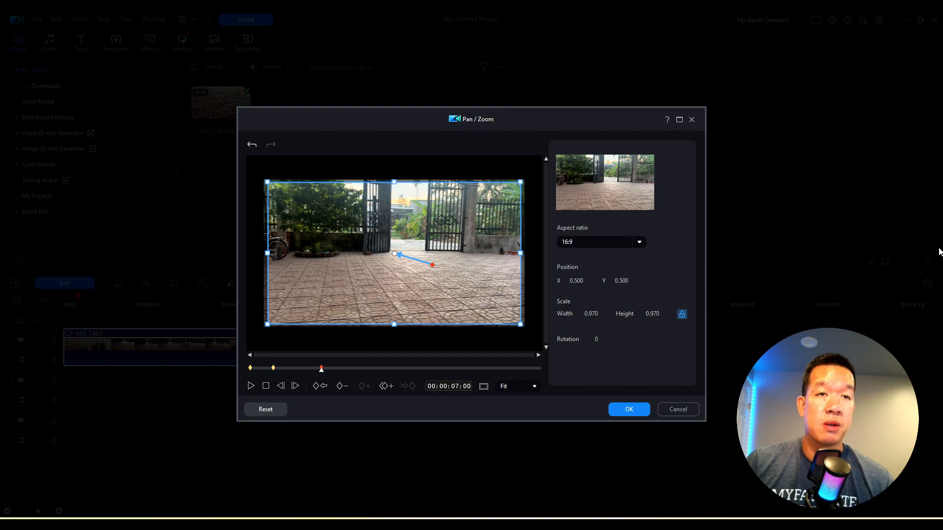
Preview the complete zoom-in and zoom-out animation from the start, and discard the Pan / Zoom changes
{"action": "left_click", "coordinate": [266, 386]}
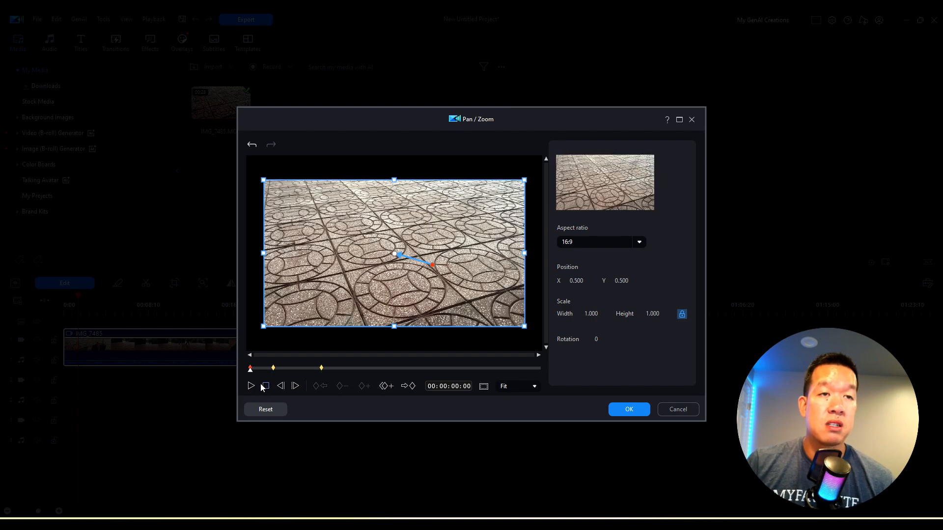
{"action": "left_click", "coordinate": [252, 385]}
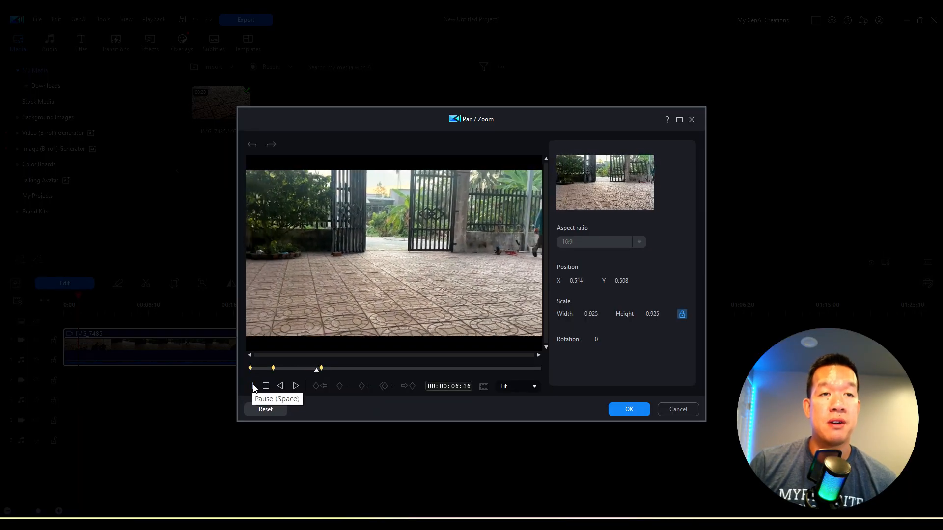
{"action": "left_click", "coordinate": [265, 386]}
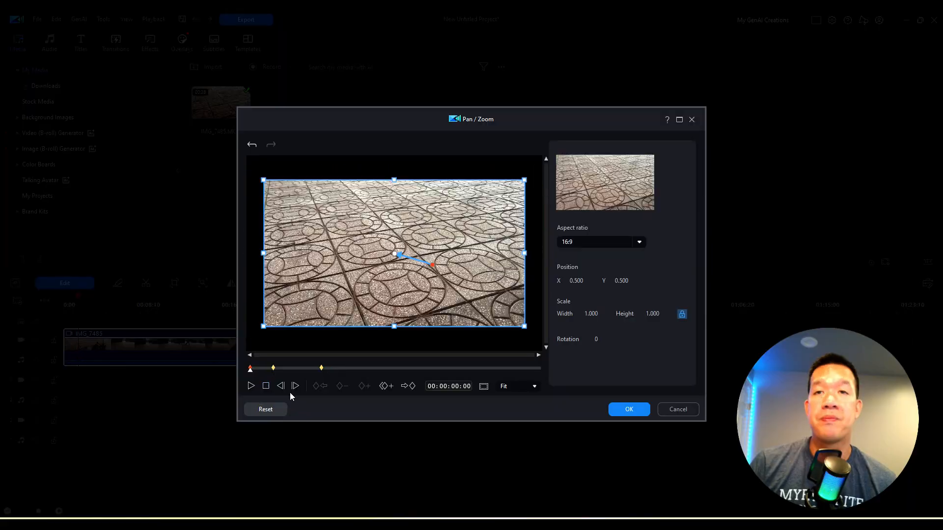
{"action": "left_click", "coordinate": [678, 409]}
{"action": "left_click", "coordinate": [516, 291]}
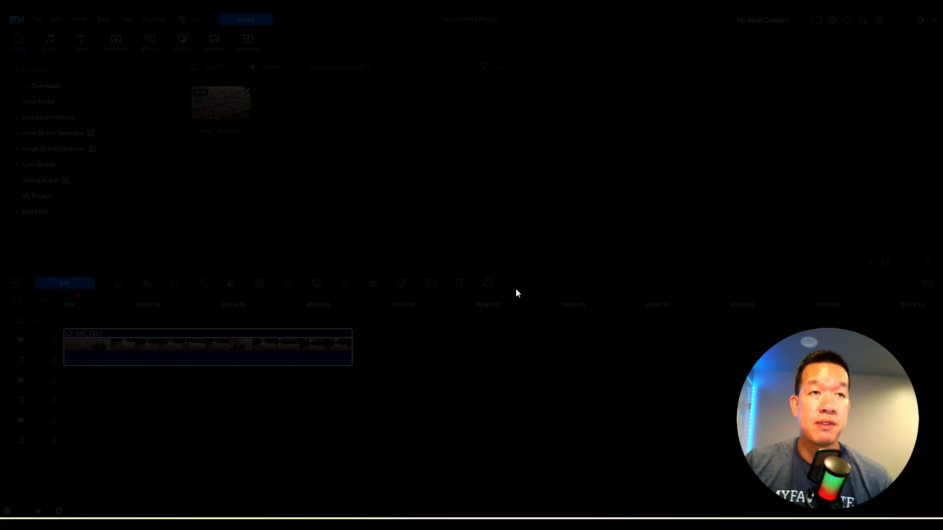
Flip the IMG_7485 clip horizontally, and flip it horizontally again to restore its orientation
{"action": "left_click", "coordinate": [231, 285]}
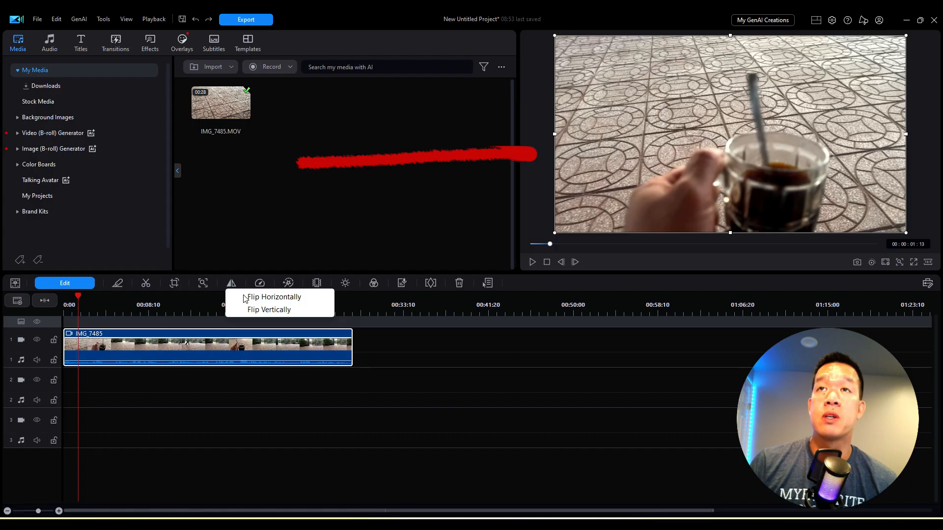
{"action": "left_click", "coordinate": [245, 298]}
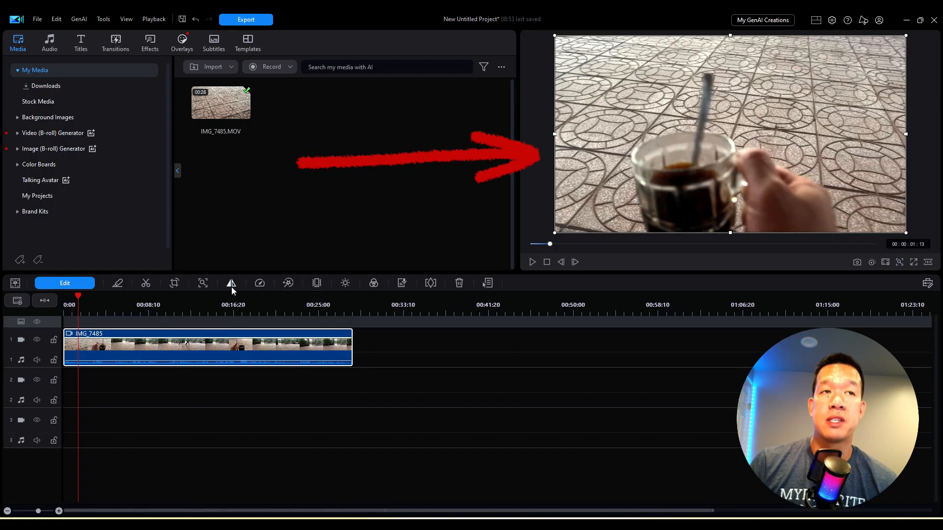
{"action": "left_click", "coordinate": [231, 283]}
{"action": "left_click", "coordinate": [241, 297]}
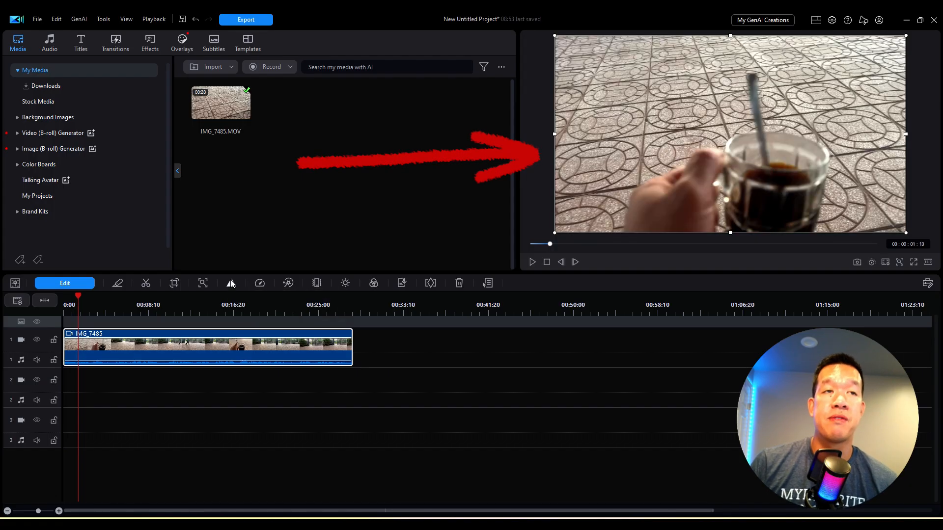
Flip the IMG_7485 clip vertically, and flip it vertically again to turn it back upright
{"action": "left_click", "coordinate": [231, 283]}
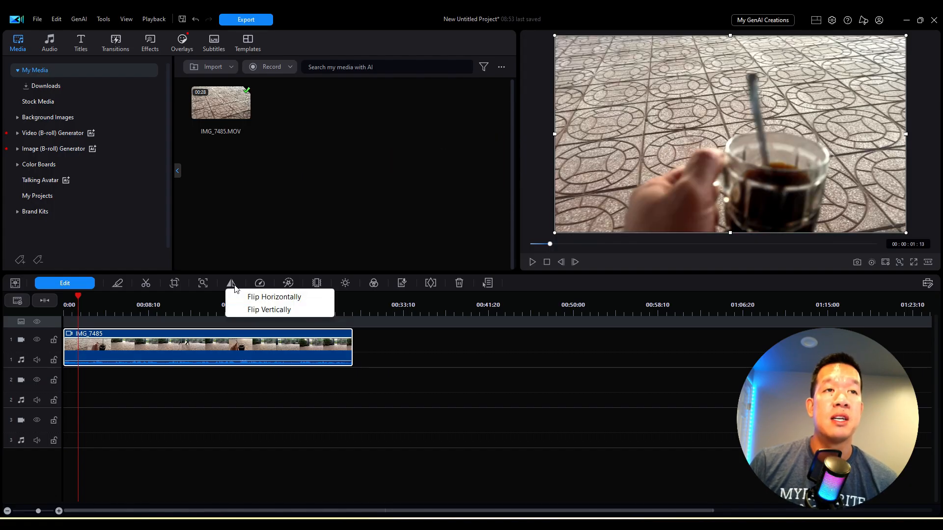
{"action": "left_click", "coordinate": [254, 310]}
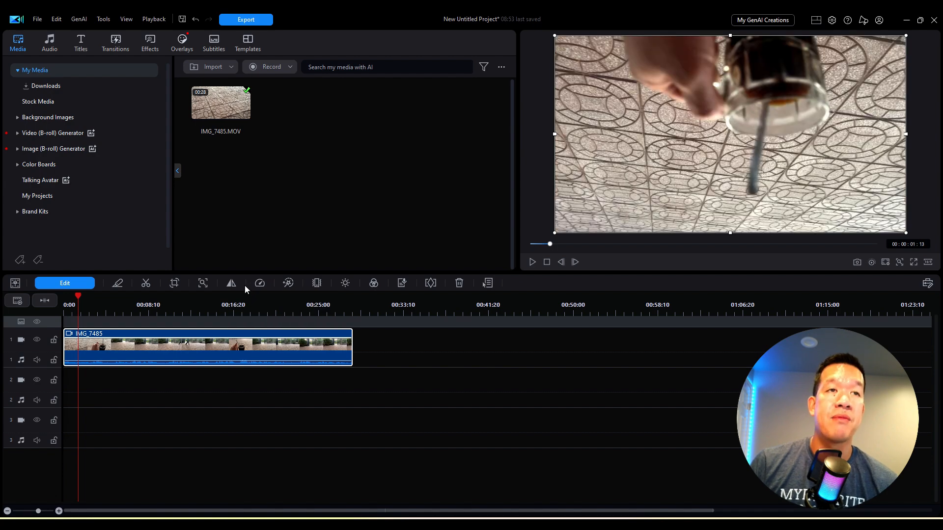
{"action": "left_click", "coordinate": [231, 284]}
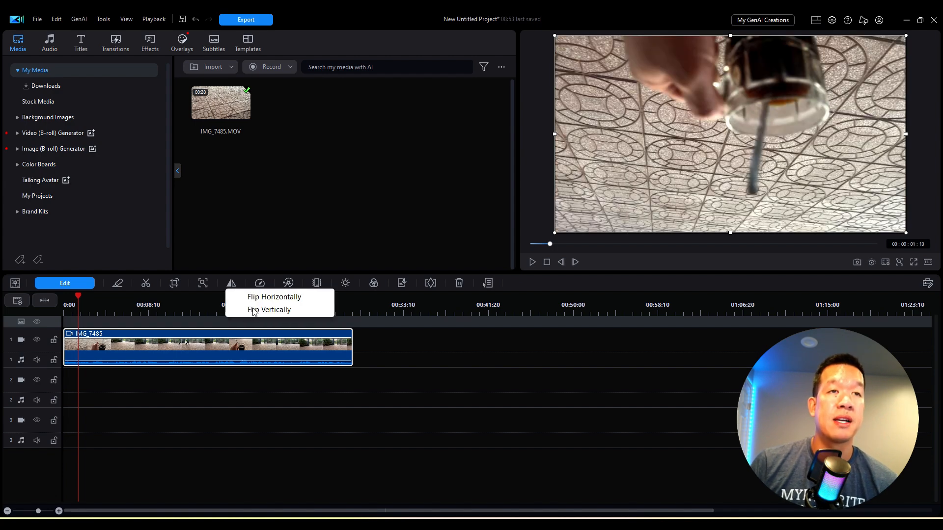
{"action": "left_click", "coordinate": [252, 308]}
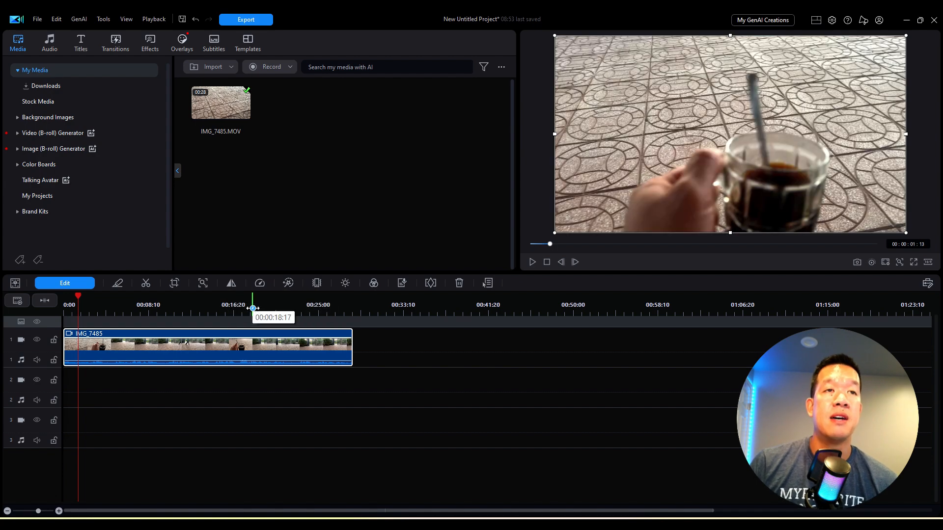
Set the IMG_7485 clip's uniform speed to 3.00x, play the sped-up clip, and stop playback
{"action": "left_click", "coordinate": [260, 284]}
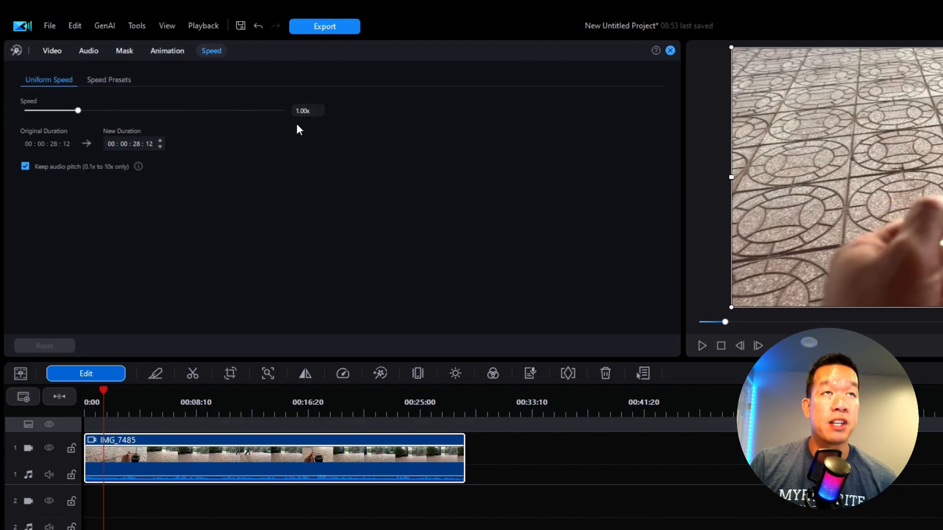
{"action": "left_click", "coordinate": [308, 110]}
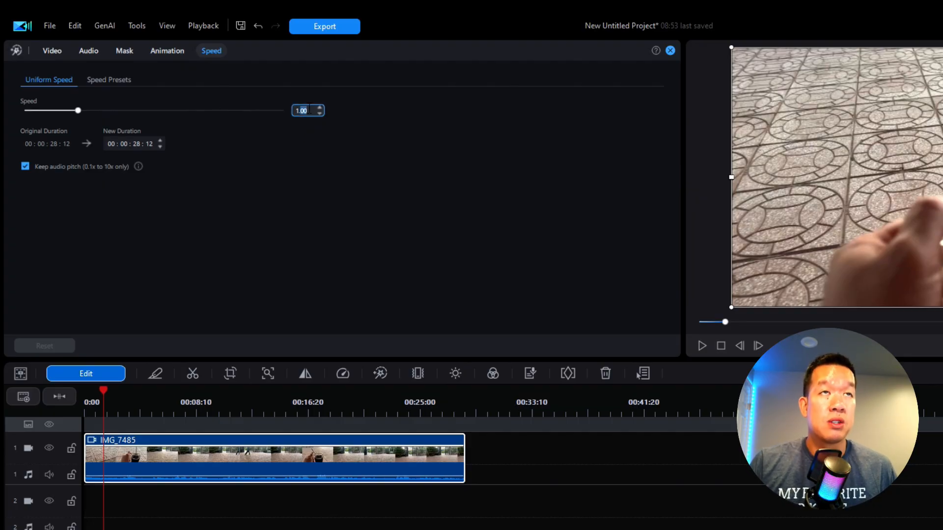
{"action": "type", "text": "13"}
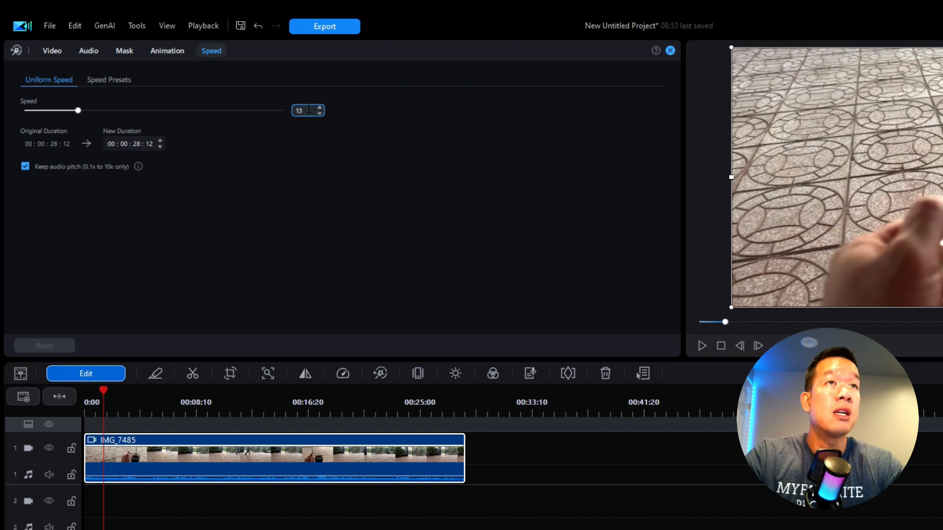
{"action": "key", "text": "BackSpace"}
{"action": "type", "text": "3.0"}
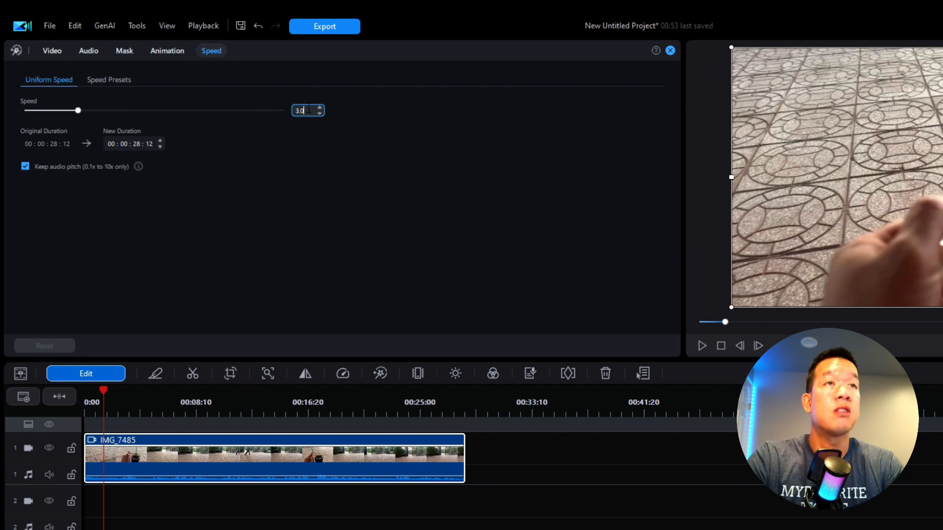
{"action": "key", "text": "Return"}
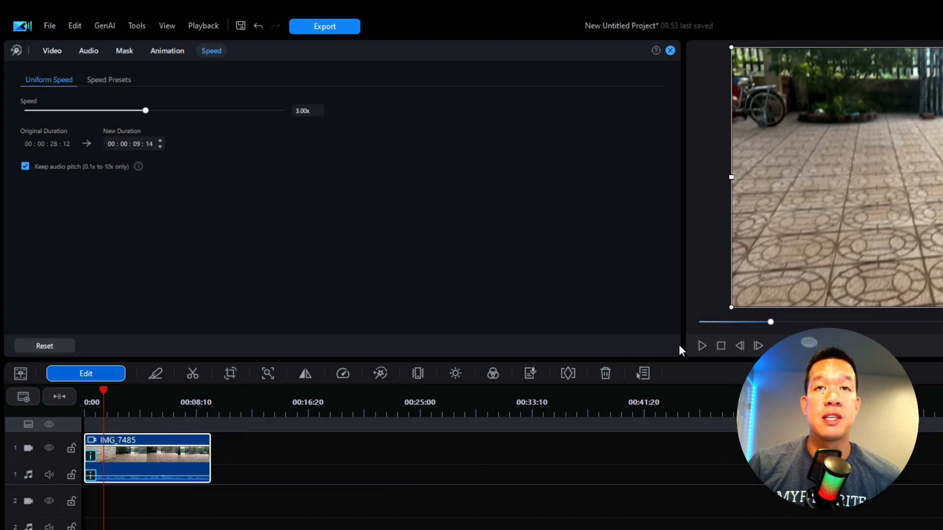
{"action": "left_click", "coordinate": [701, 346]}
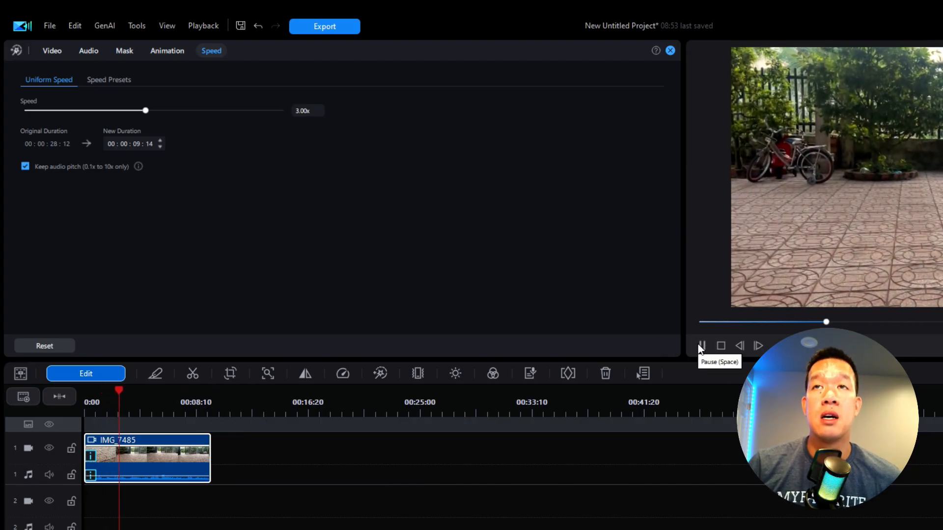
{"action": "left_click", "coordinate": [721, 346]}
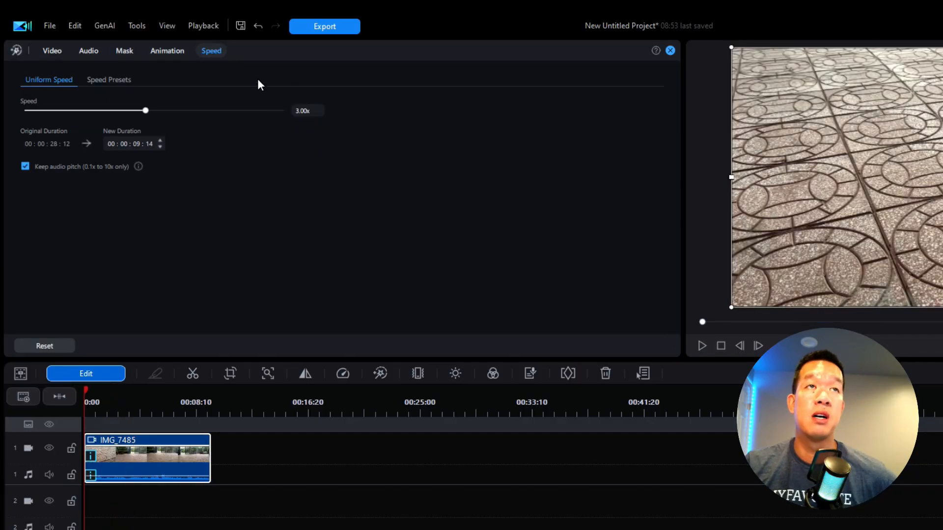
Set the IMG_7485 clip's uniform speed back to 1.00x
{"action": "left_click", "coordinate": [307, 111]}
{"action": "key", "text": "shift+Right"}
{"action": "key", "text": "shift+Right"}
{"action": "key", "text": "shift+Right"}
{"action": "key", "text": "shift+Right"}
{"action": "type", "text": "1"}
{"action": "key", "text": "Return"}
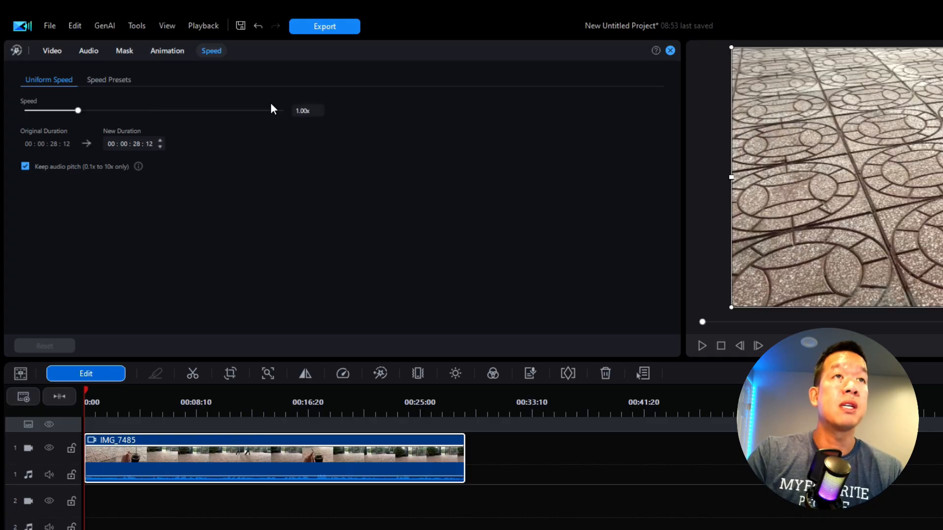
Set the IMG_7485 clip's uniform speed to 0.50x, play the slowed clip, stop playback, and close the speed settings
{"action": "left_click", "coordinate": [305, 111]}
{"action": "key", "text": "BackSpace"}
{"action": "key", "text": "BackSpace"}
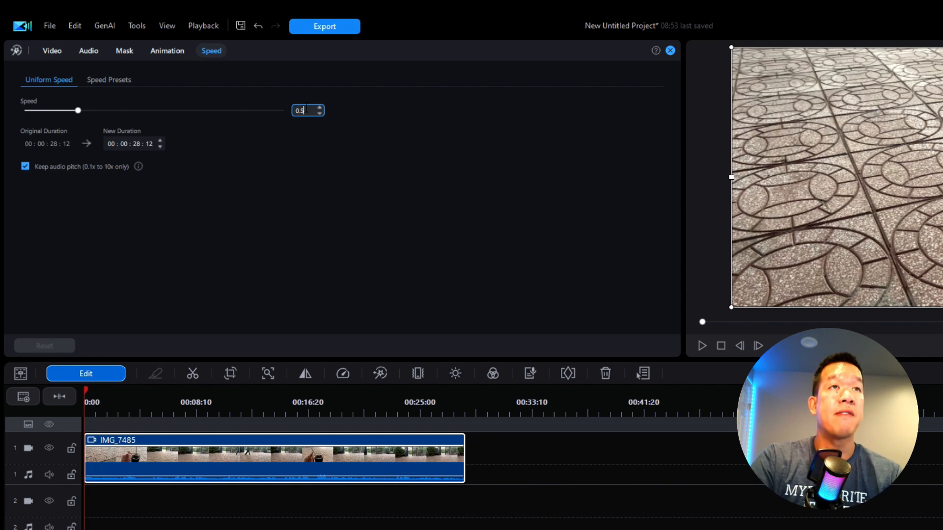
{"action": "key", "text": "Return"}
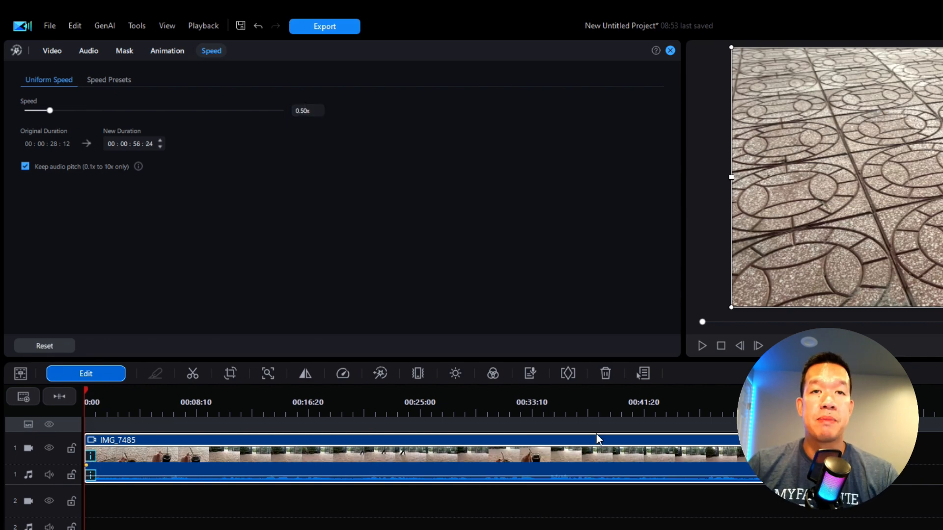
{"action": "left_click", "coordinate": [240, 401]}
{"action": "left_click", "coordinate": [700, 346]}
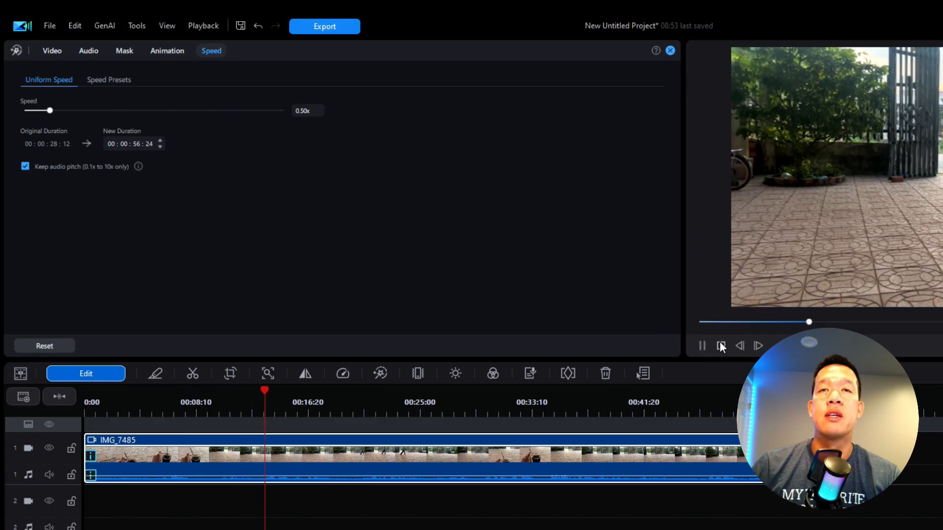
{"action": "left_click", "coordinate": [720, 347]}
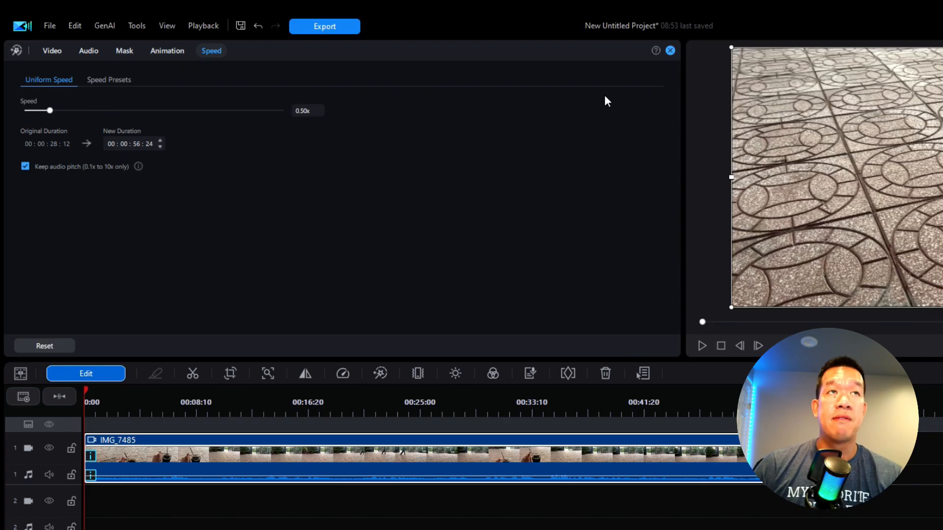
{"action": "left_click", "coordinate": [670, 51]}
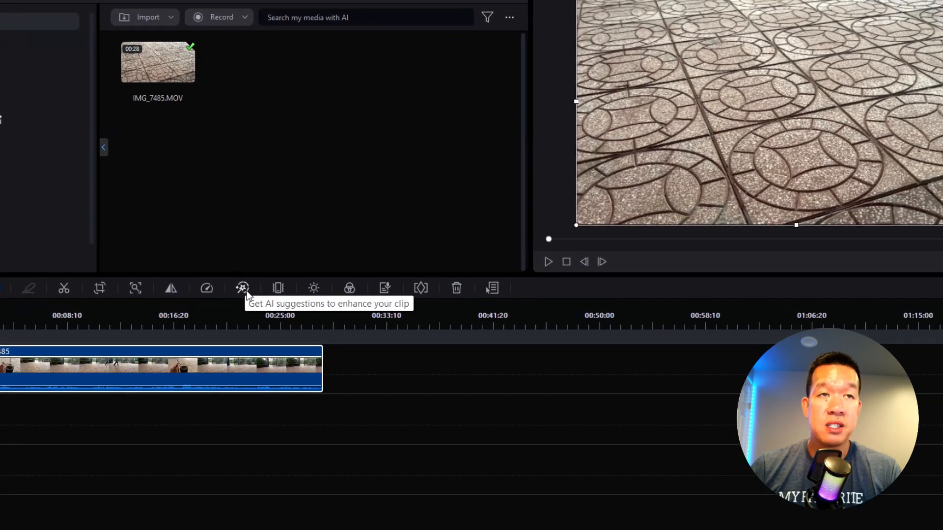
Get AI enhancement suggestions for the IMG_7485 clip and open the advanced Color Enhancement settings, accepting the exit from Video Quick Actions
{"action": "left_click", "coordinate": [214, 296]}
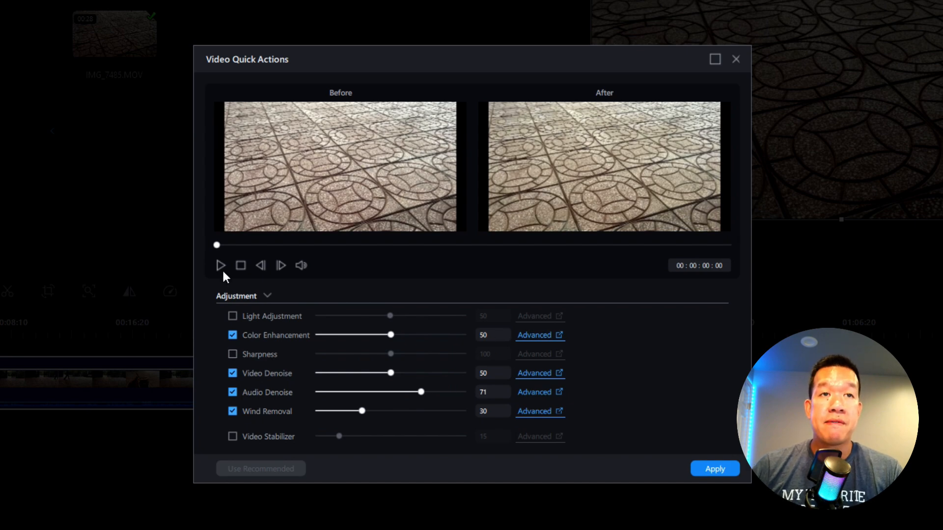
{"action": "left_click", "coordinate": [559, 334]}
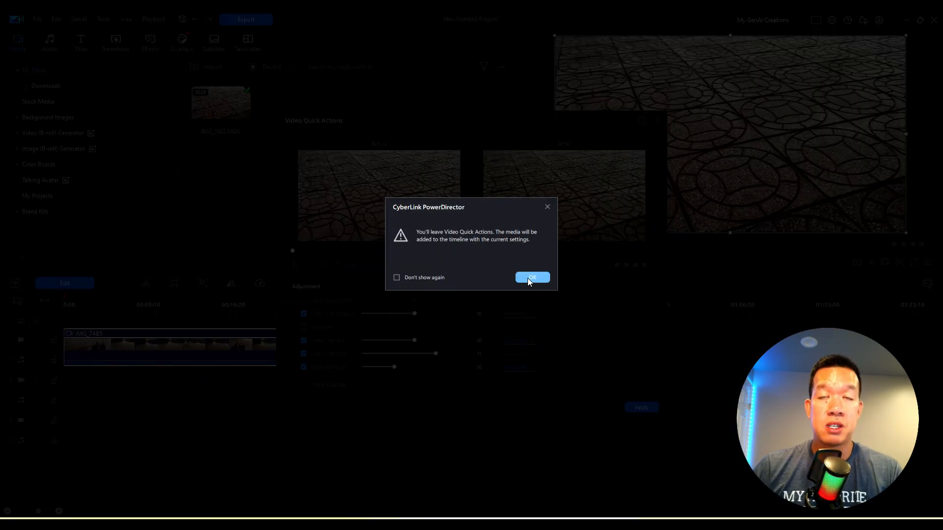
{"action": "left_click", "coordinate": [527, 278]}
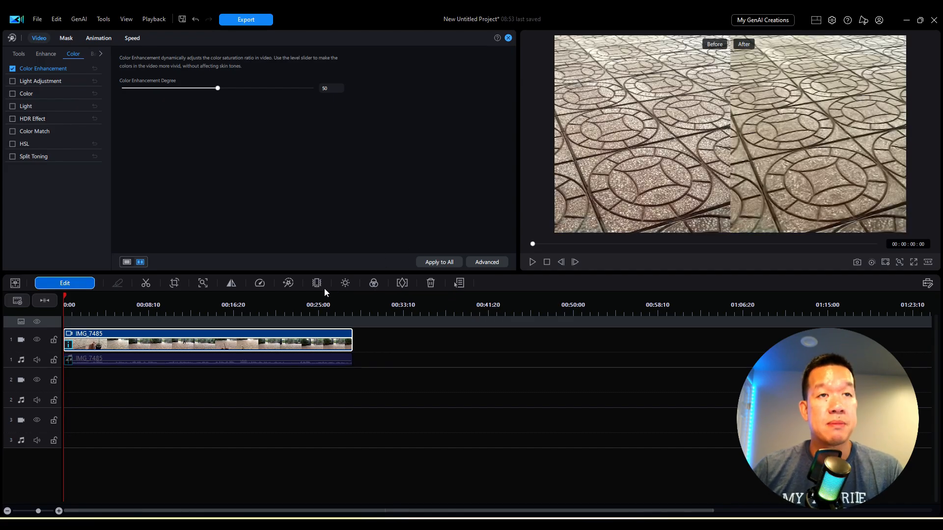
Run the AI clip analysis in Video Quick Actions again and close it without applying anything
{"action": "left_click", "coordinate": [289, 283]}
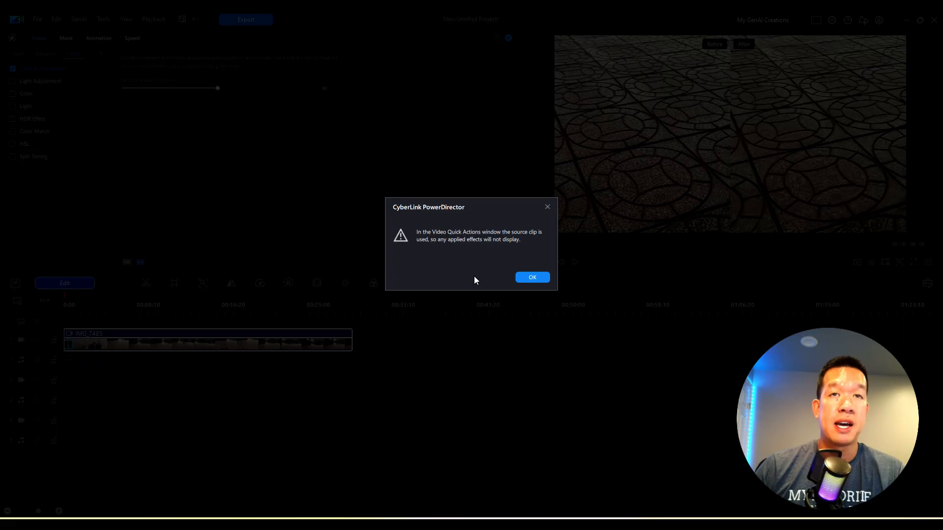
{"action": "left_click", "coordinate": [521, 277]}
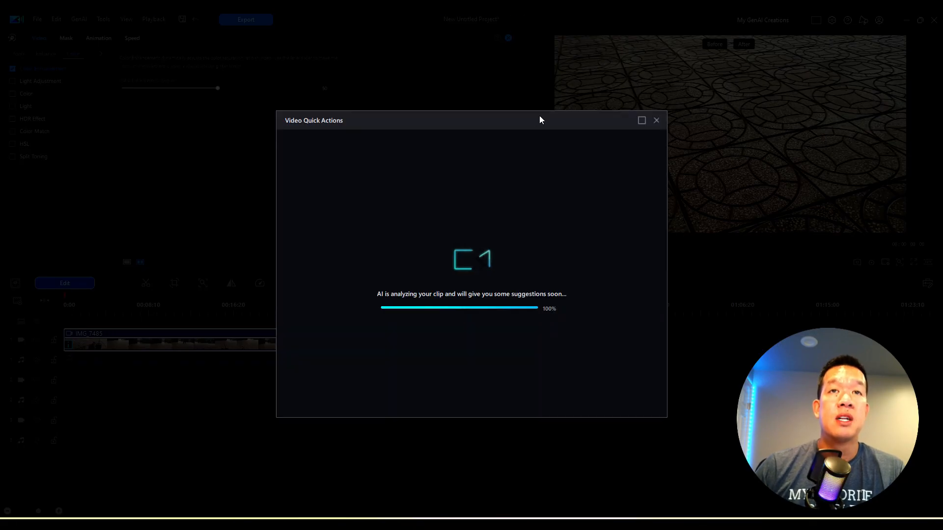
{"action": "left_click", "coordinate": [656, 120]}
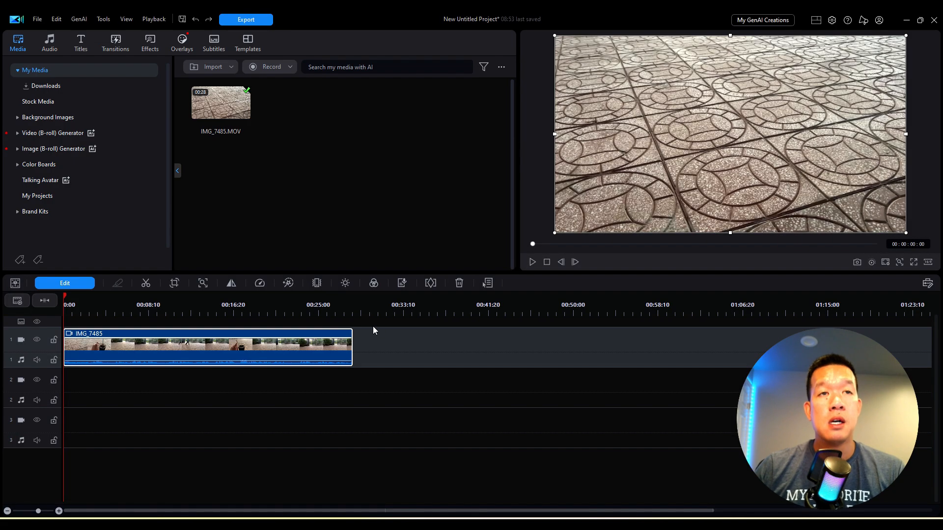
Apply the Video Stabilizer to the IMG_7485 clip and raise its correction level slightly
{"action": "left_click", "coordinate": [318, 286]}
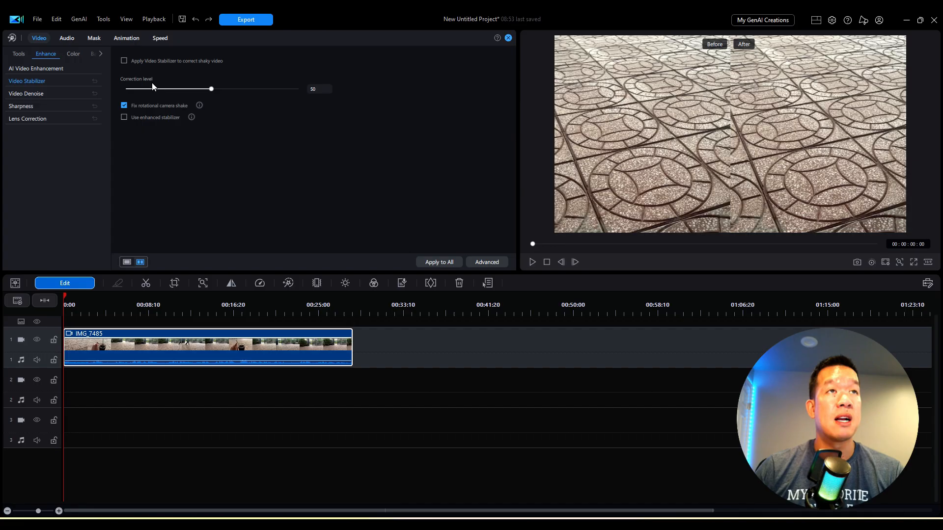
{"action": "left_click", "coordinate": [123, 60]}
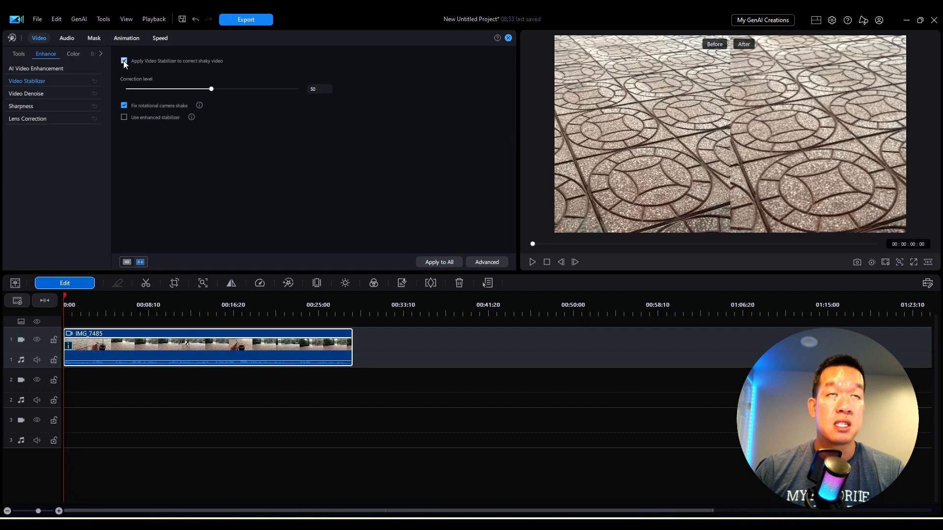
{"action": "mouse_move", "coordinate": [212, 90]}
{"action": "left_mouse_down"}
{"action": "mouse_move", "coordinate": [236, 90]}
{"action": "mouse_move", "coordinate": [221, 87]}
{"action": "left_mouse_up"}
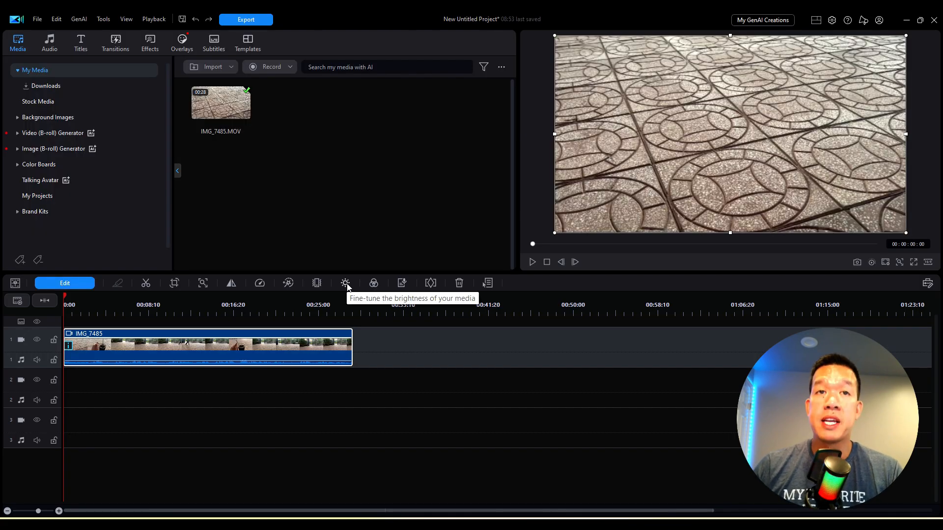
Turn on Extreme backlight in the IMG_7485 clip's light adjustment, compare the effect, and close the settings
{"action": "left_click", "coordinate": [346, 283]}
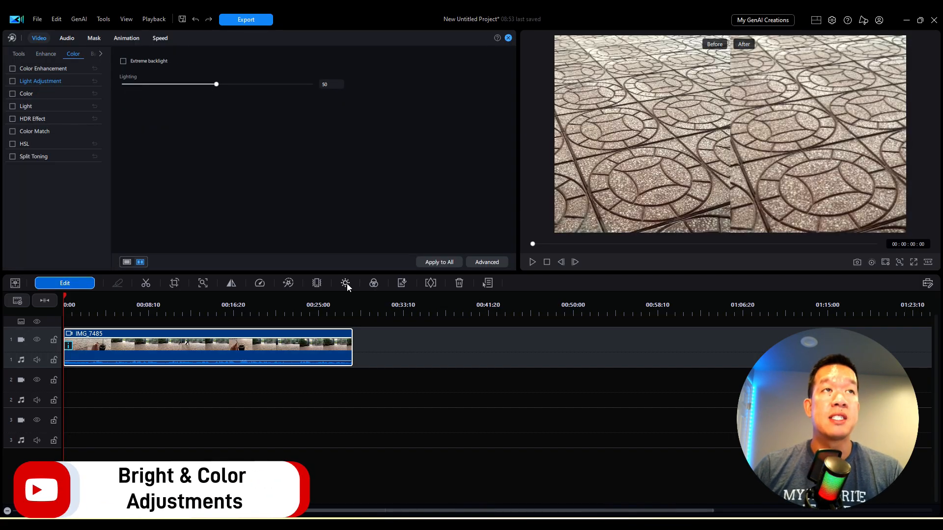
{"action": "left_click", "coordinate": [124, 62]}
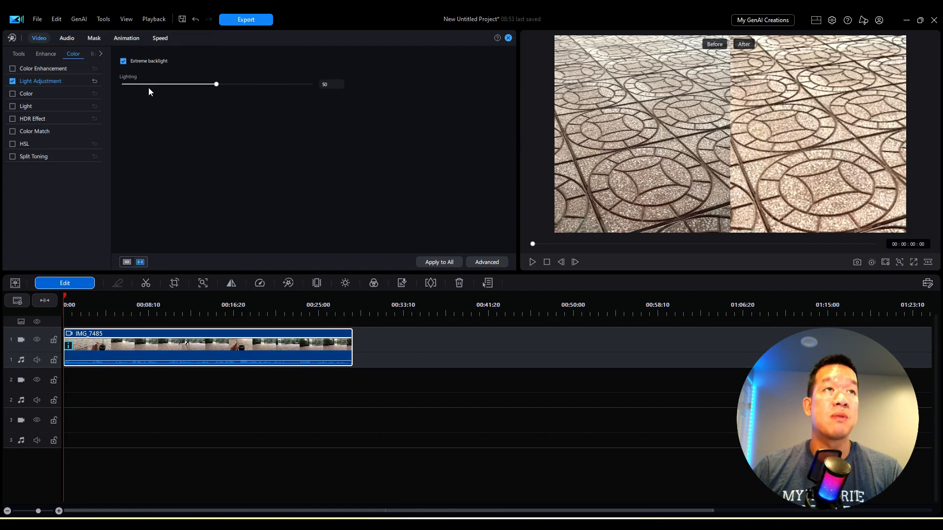
{"action": "left_click", "coordinate": [124, 62]}
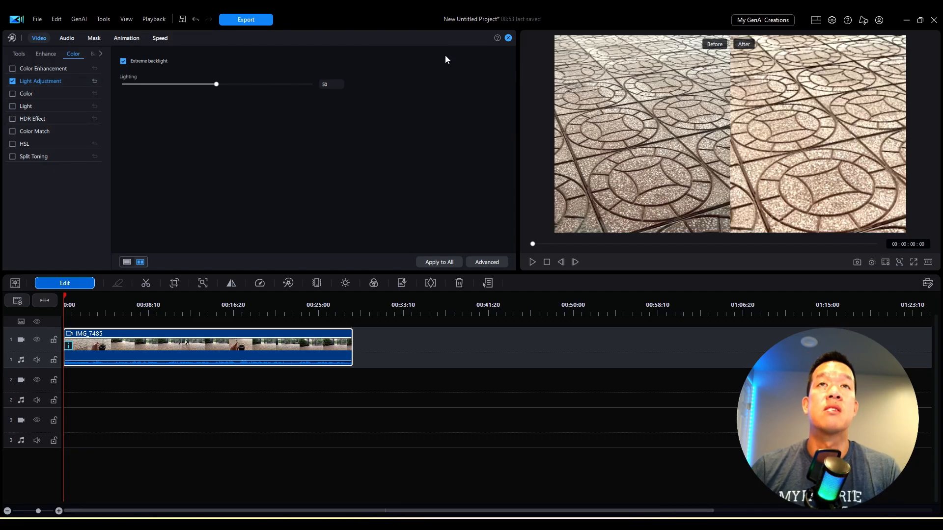
{"action": "left_click", "coordinate": [508, 38]}
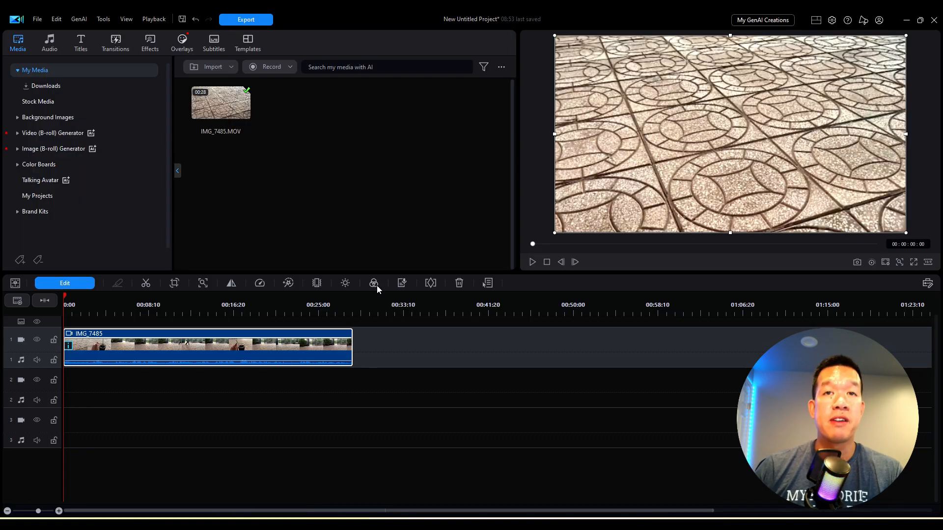
Try a white balance temperature of 75 and a tint of 90 on the clip, and undo the color changes
{"action": "left_click", "coordinate": [374, 283]}
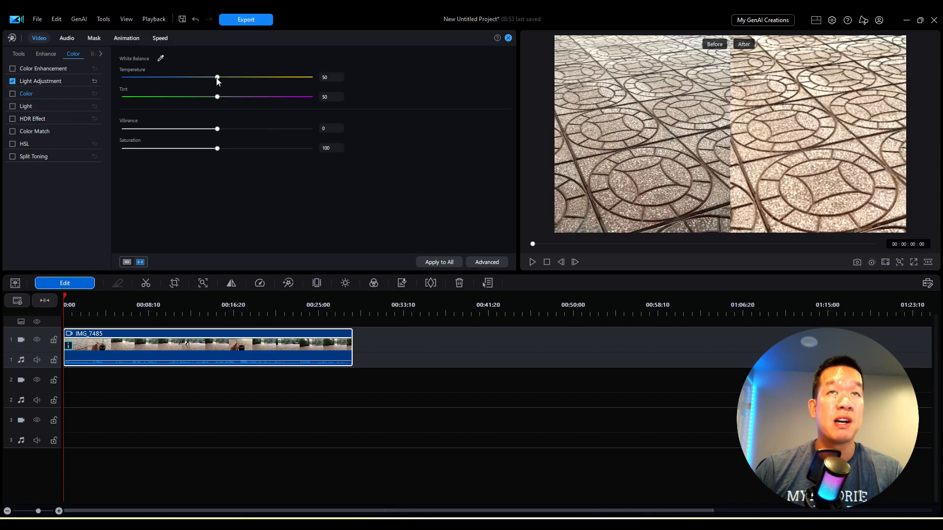
{"action": "left_click_drag", "start_coordinate": [218, 81], "coordinate": [256, 82]}
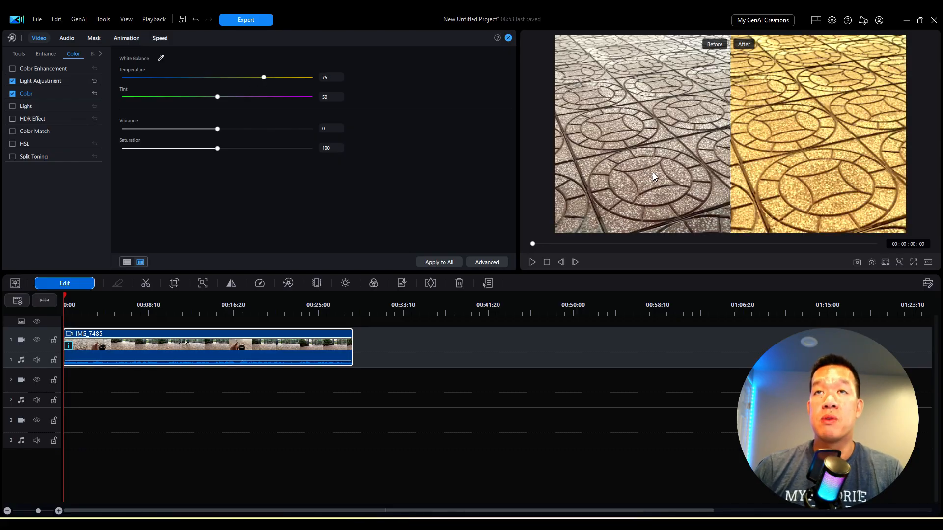
{"action": "left_click_drag", "start_coordinate": [217, 97], "coordinate": [293, 104]}
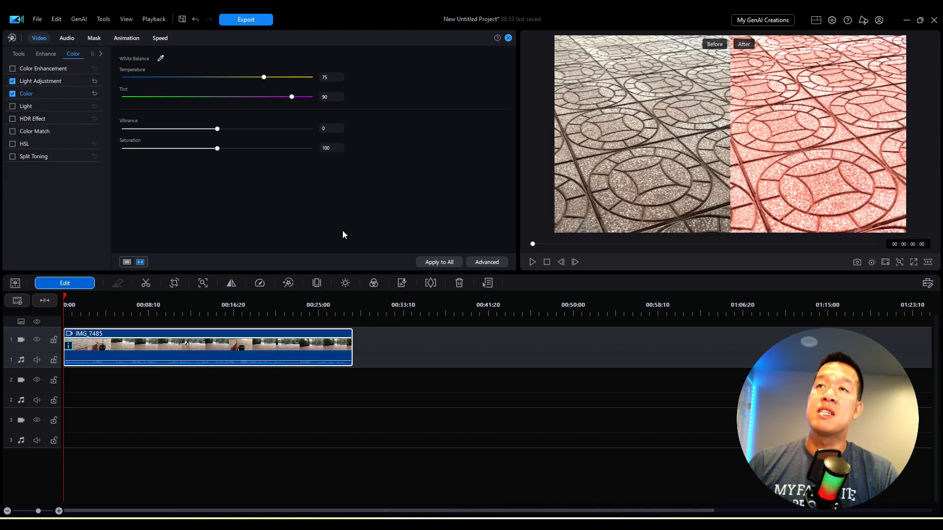
{"action": "key", "text": "ctrl+z"}
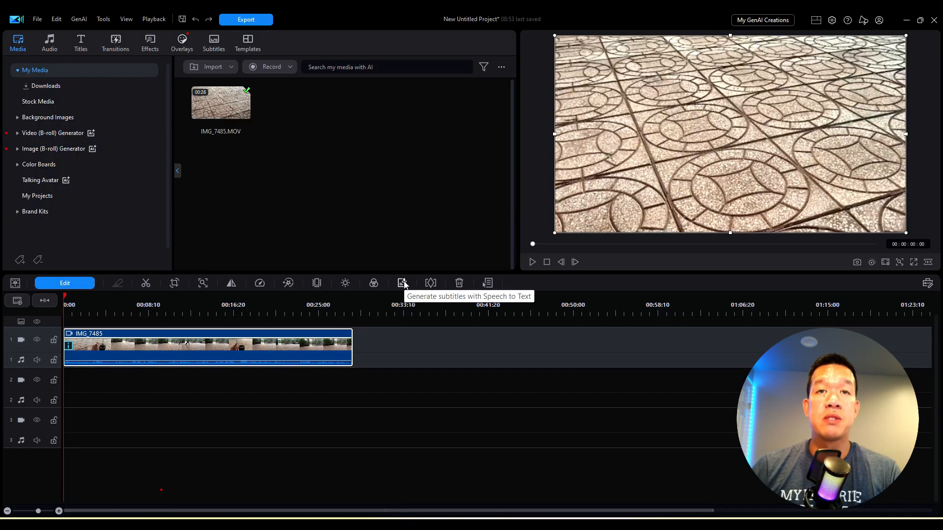
Generate English subtitles for the selected range of Audio Track 1 with AI Speech to Text, and play the clip to preview them
{"action": "left_click", "coordinate": [403, 283]}
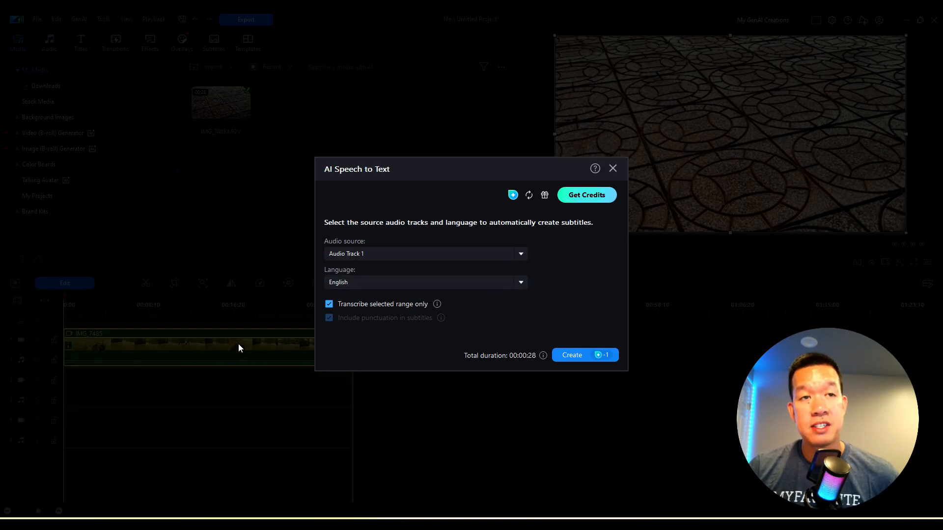
{"action": "left_click", "coordinate": [579, 354]}
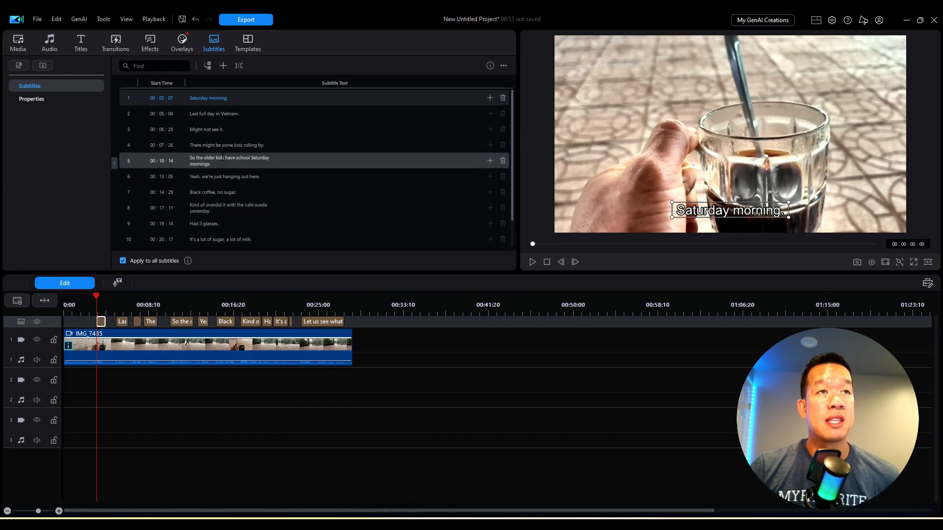
{"action": "scroll", "coordinate": [263, 207], "scroll_direction": "down", "scroll_amount": 1}
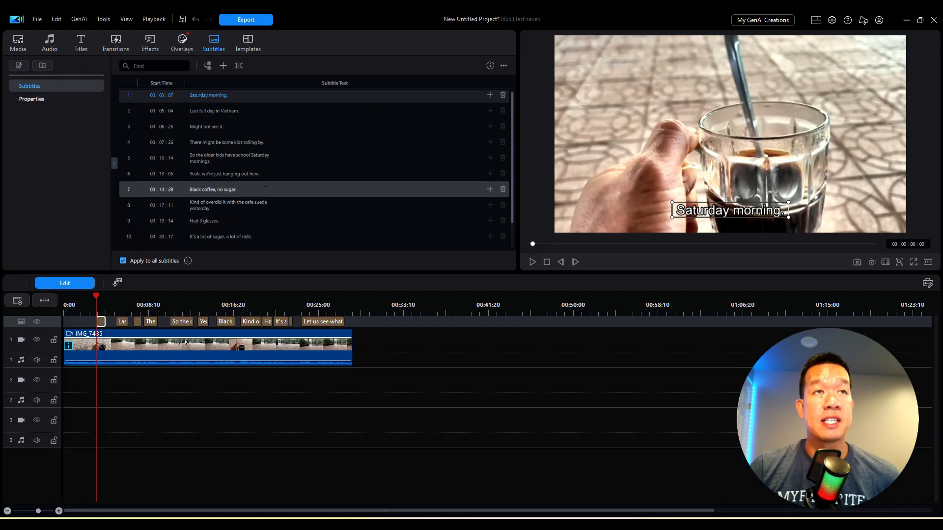
{"action": "scroll", "coordinate": [250, 189], "scroll_direction": "down", "scroll_amount": 1}
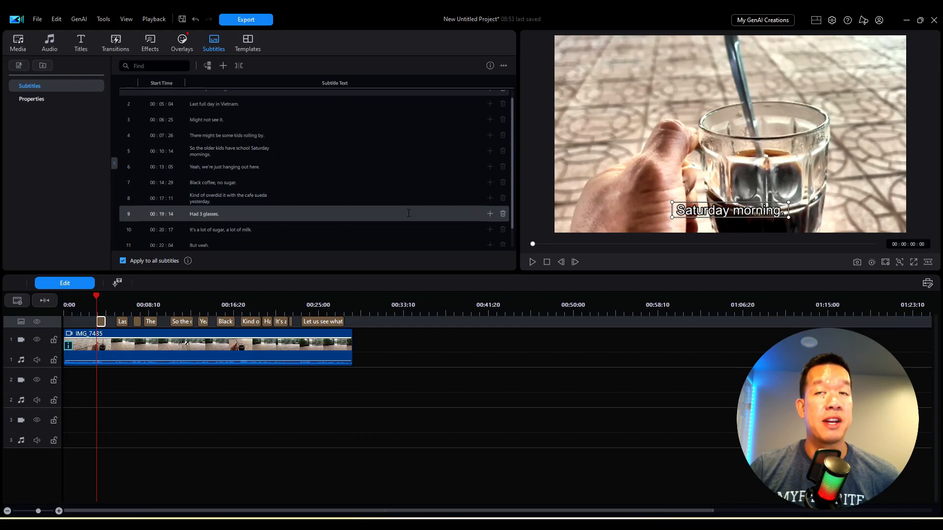
{"action": "left_click", "coordinate": [532, 262]}
{"action": "left_click", "coordinate": [532, 261]}
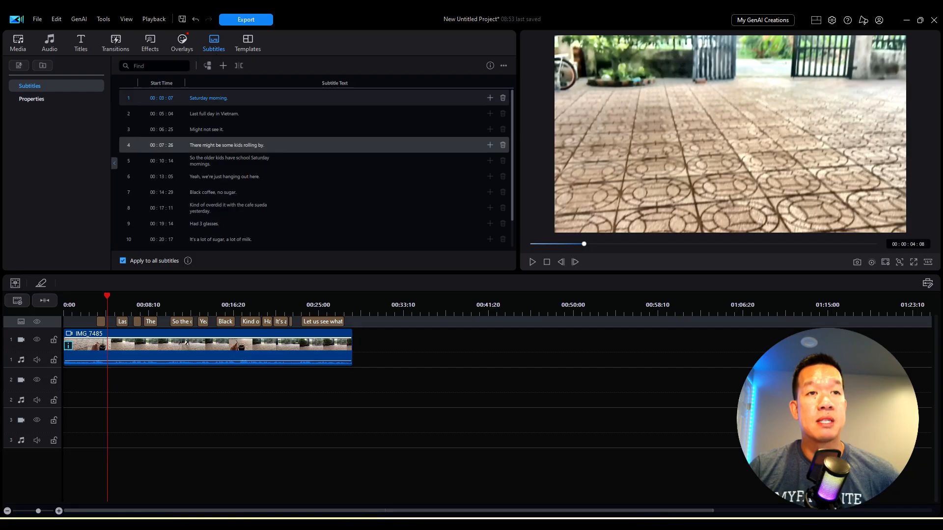
Add a volume keyframe of 111 to the IMG_7485 clip at 00:00:23:29
{"action": "left_click", "coordinate": [299, 338]}
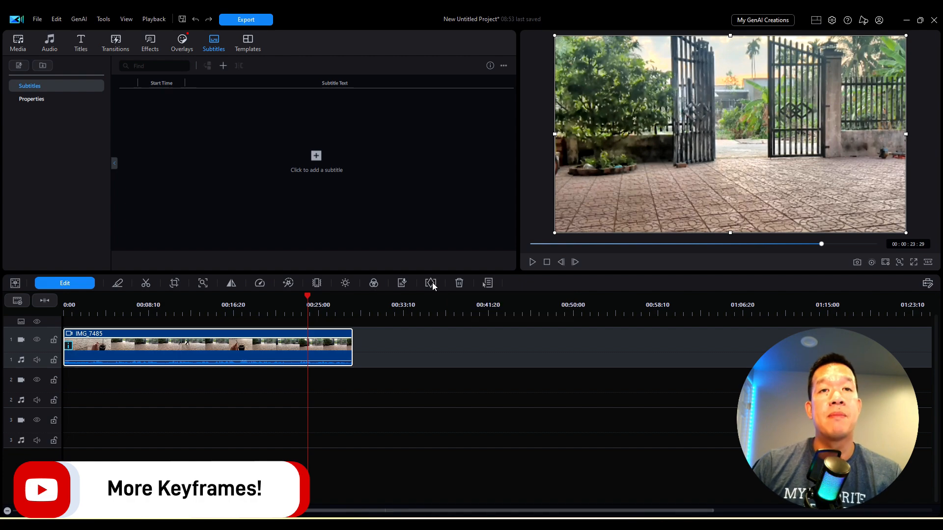
{"action": "left_click", "coordinate": [431, 283]}
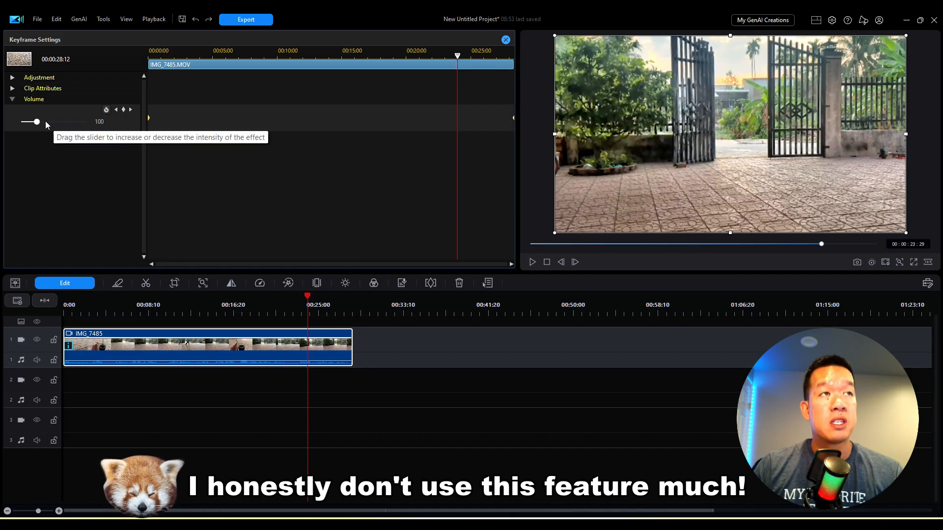
{"action": "left_click_drag", "start_coordinate": [37, 122], "coordinate": [46, 122]}
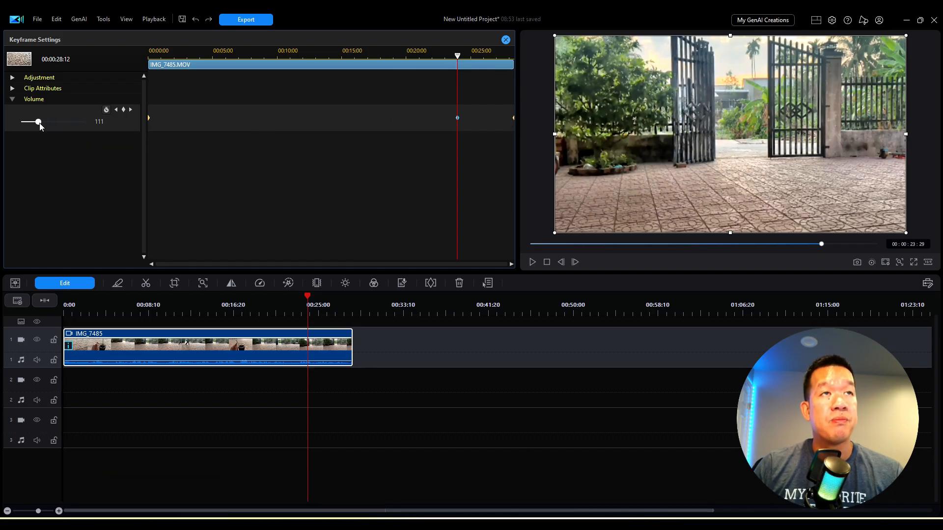
Examine the clip's keyframe options under Clip Attributes and Adjustment, and close the keyframe settings
{"action": "left_click", "coordinate": [15, 89]}
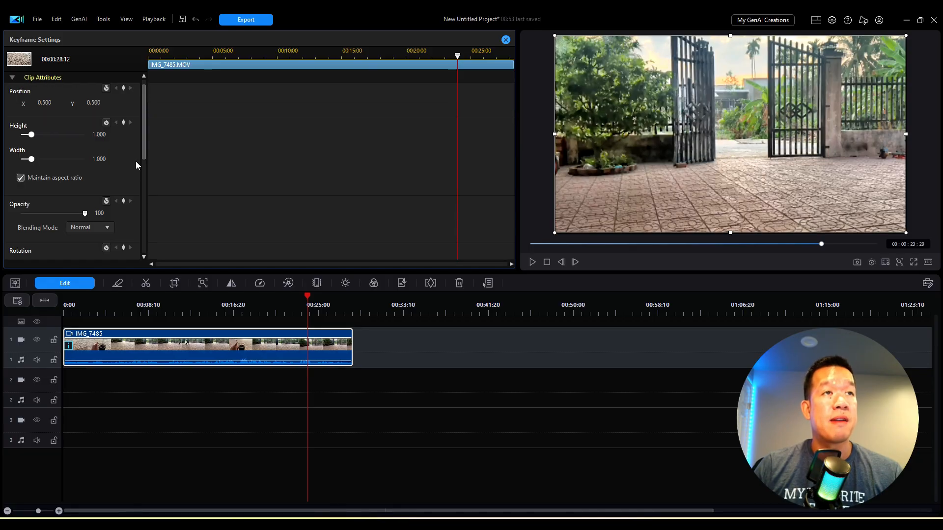
{"action": "left_click_drag", "start_coordinate": [145, 154], "coordinate": [156, 132]}
{"action": "left_click", "coordinate": [13, 78]}
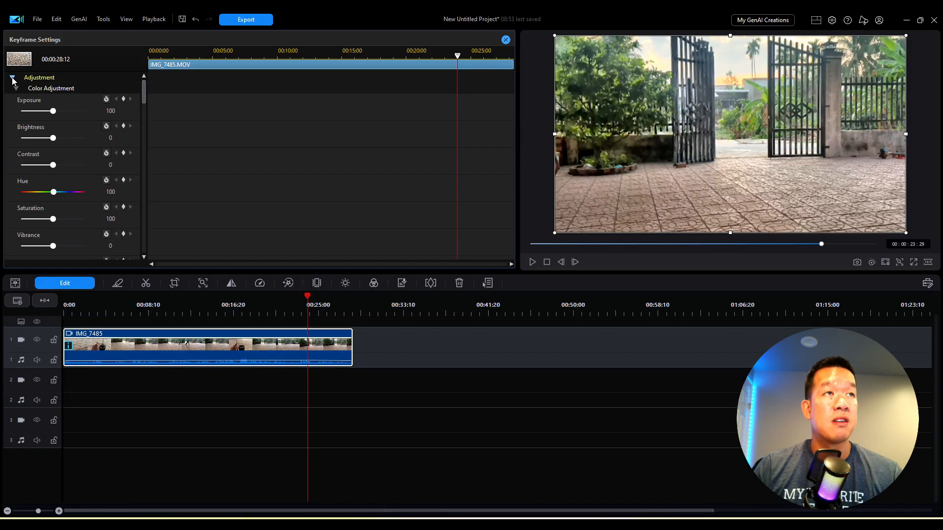
{"action": "mouse_move", "coordinate": [143, 93]}
{"action": "left_mouse_down"}
{"action": "mouse_move", "coordinate": [143, 142]}
{"action": "mouse_move", "coordinate": [147, 95]}
{"action": "left_mouse_up"}
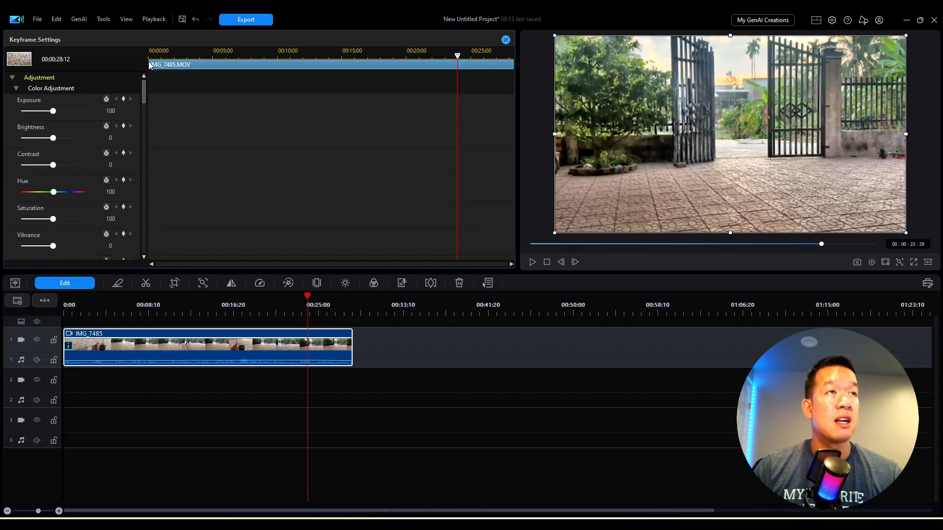
{"action": "left_click", "coordinate": [14, 88]}
{"action": "left_click", "coordinate": [13, 77]}
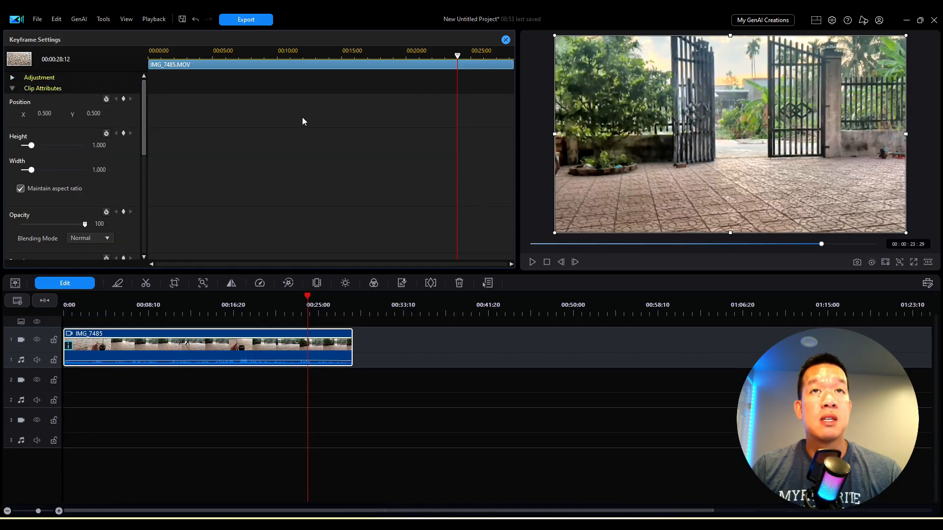
{"action": "left_click", "coordinate": [430, 283]}
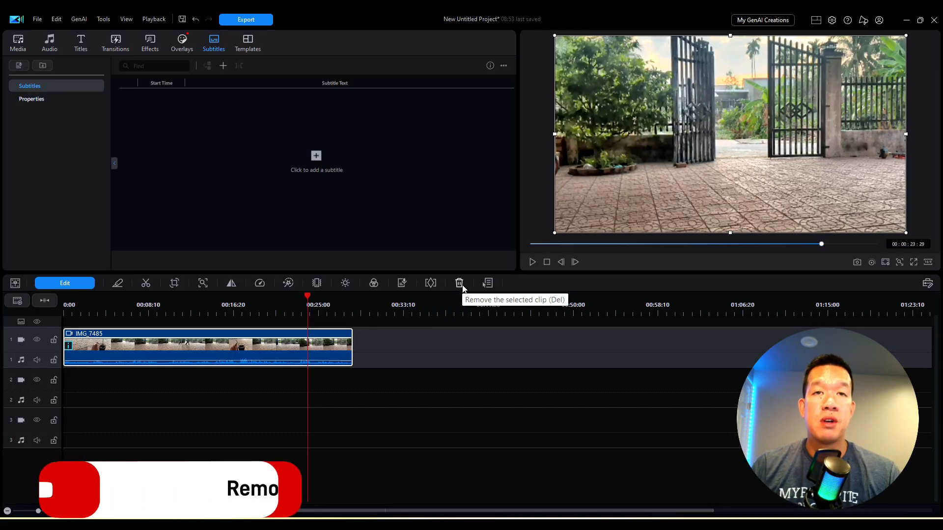
Try removing the IMG_7485 clip from the timeline, including a redo of the removal, and restore the clip
{"action": "left_click", "coordinate": [460, 285]}
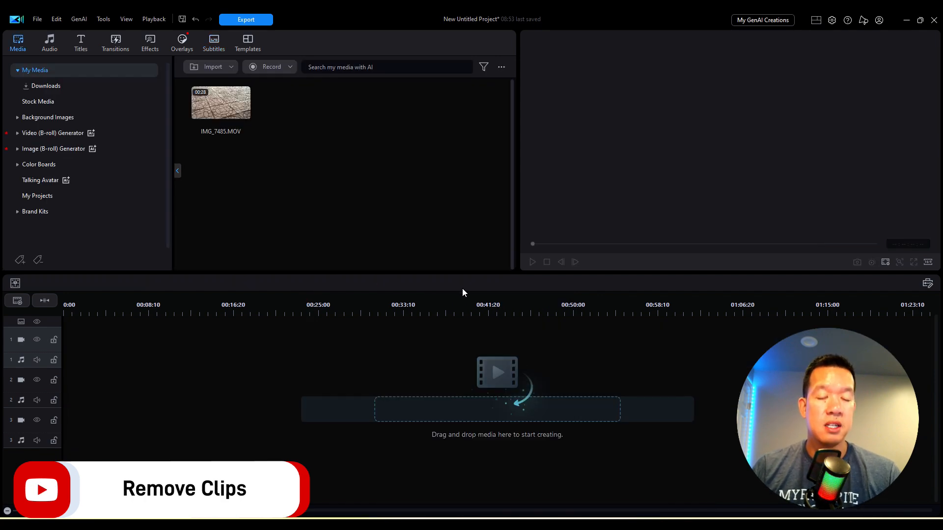
{"action": "key", "text": "ctrl+z"}
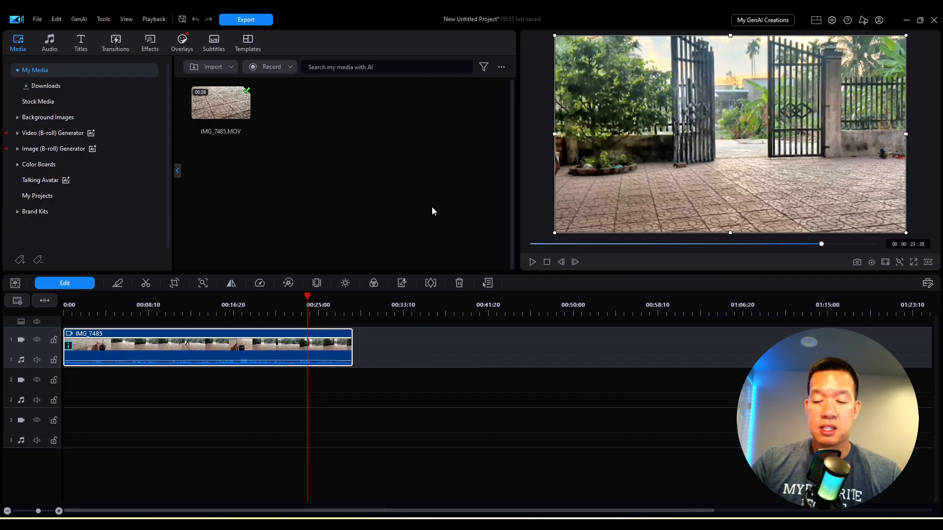
{"action": "key", "text": "ctrl+y"}
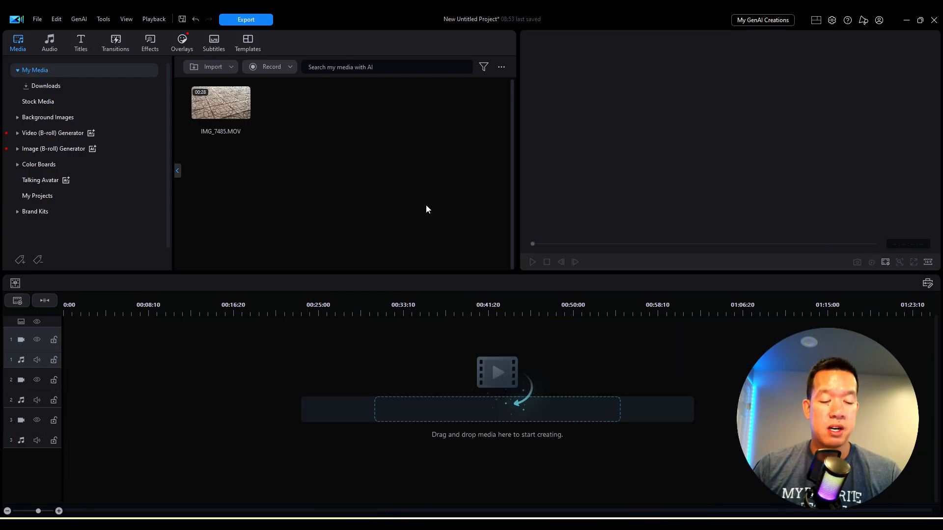
{"action": "key", "text": "ctrl+z"}
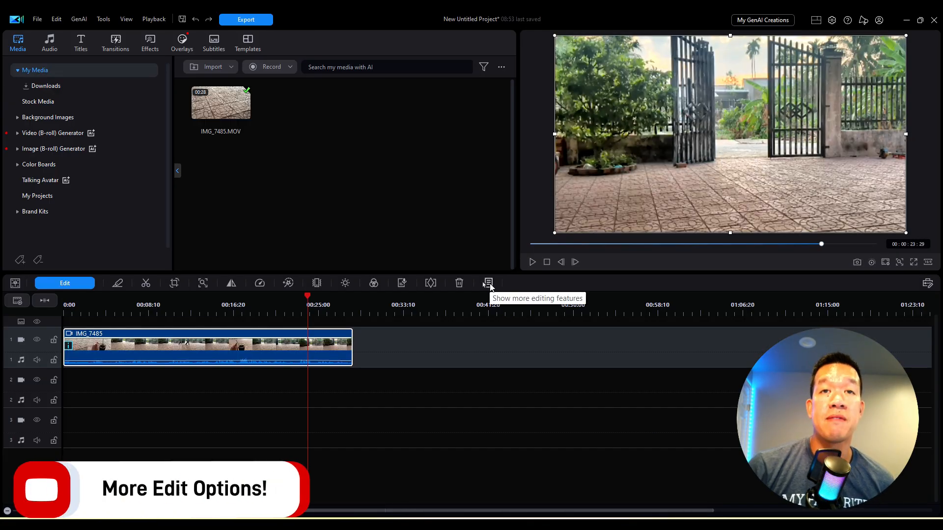
Copy the IMG_7485 clip and paste the copy onto the same track, leaving a gap after the original clip
{"action": "left_click", "coordinate": [488, 283]}
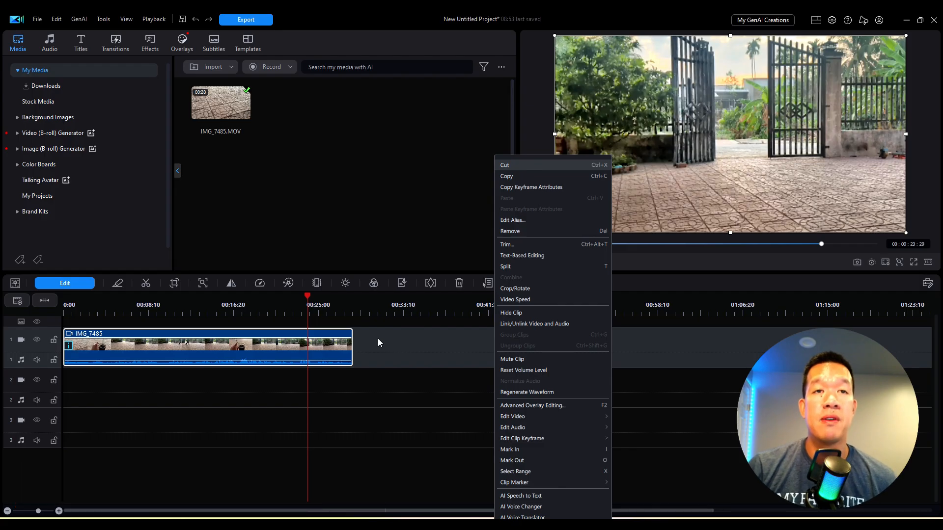
{"action": "left_click", "coordinate": [353, 341]}
{"action": "left_click", "coordinate": [339, 345]}
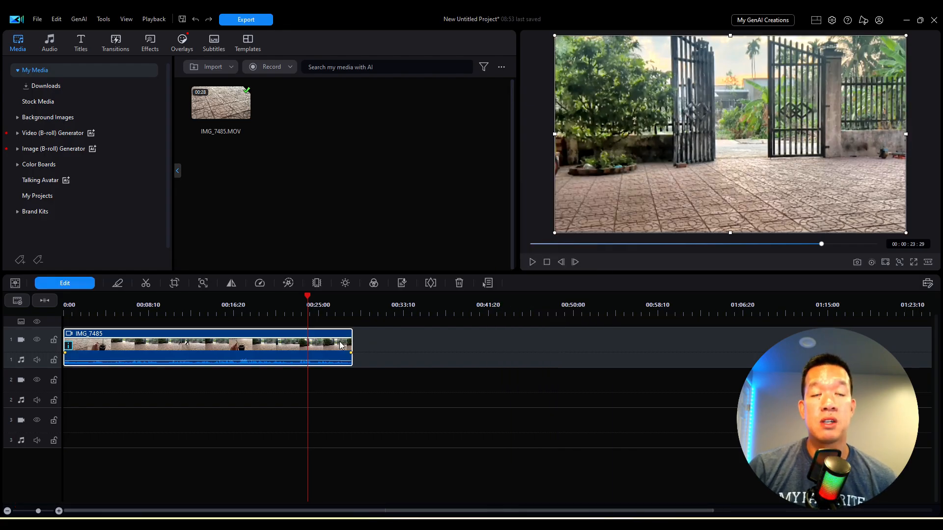
{"action": "right_click", "coordinate": [342, 345]}
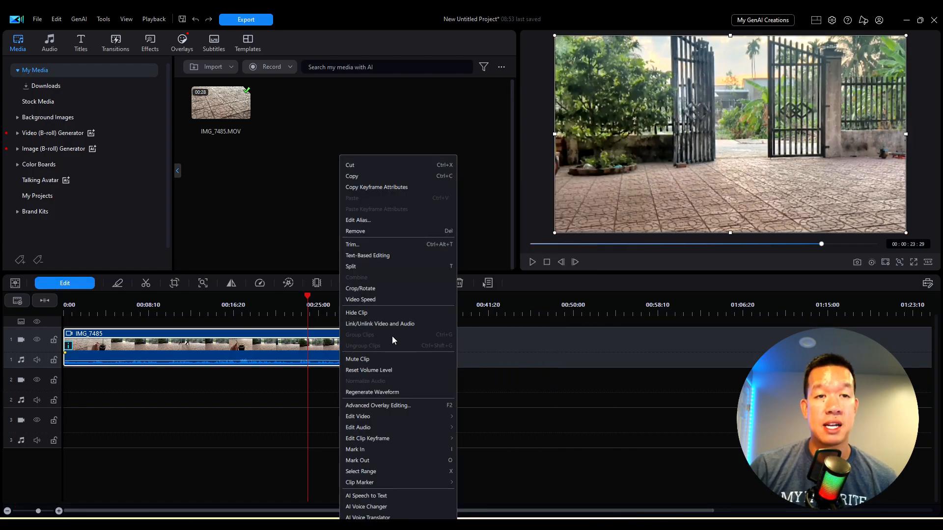
{"action": "right_click", "coordinate": [491, 279]}
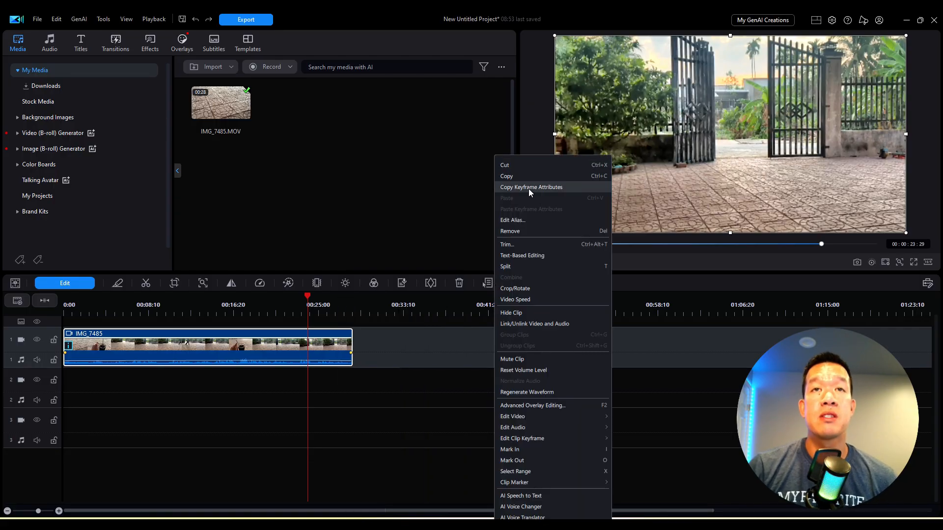
{"action": "left_click", "coordinate": [538, 177]}
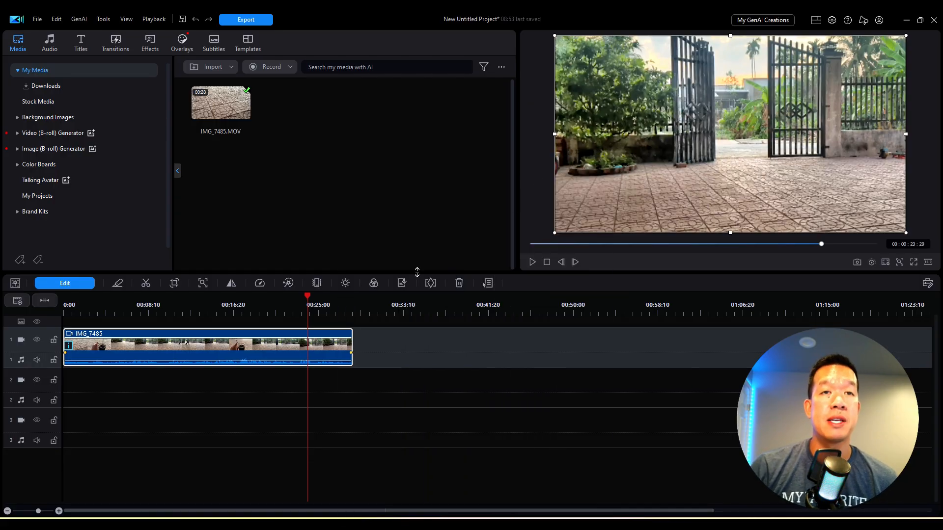
{"action": "left_click", "coordinate": [382, 308]}
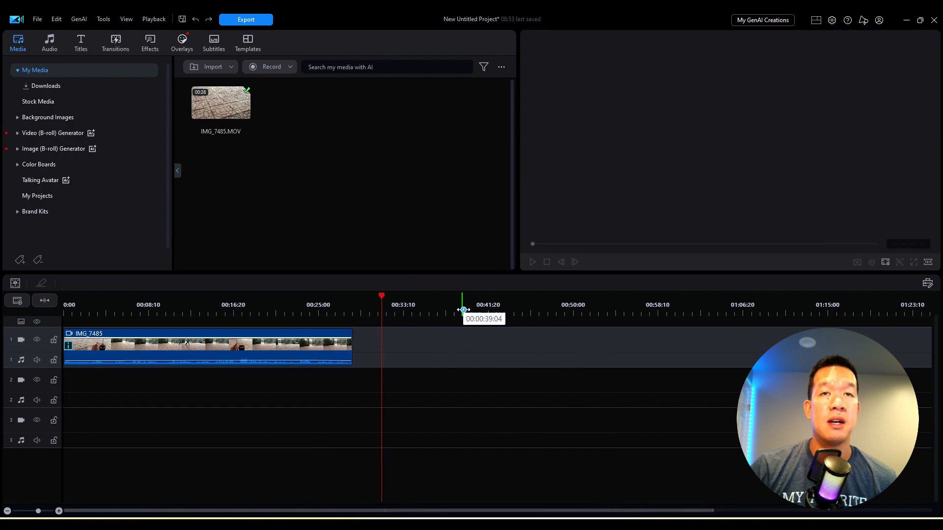
{"action": "right_click", "coordinate": [414, 334]}
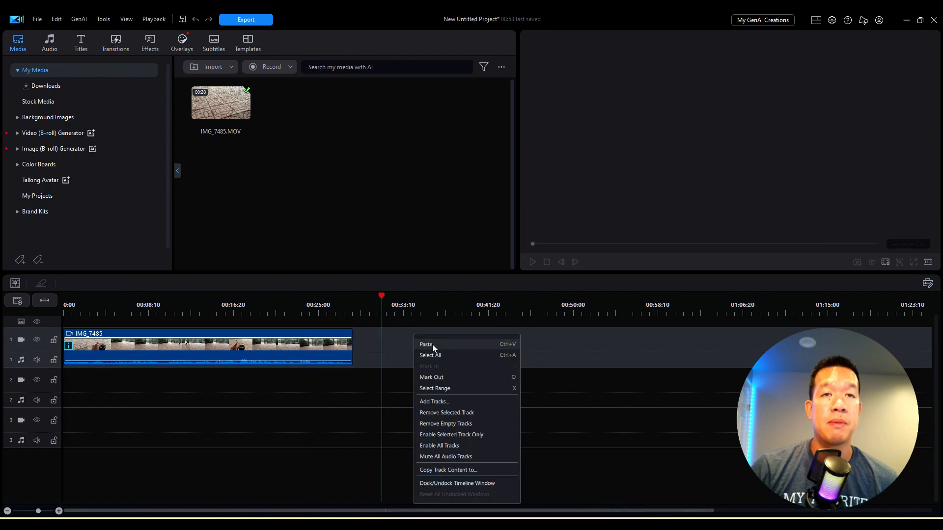
{"action": "left_click", "coordinate": [433, 344]}
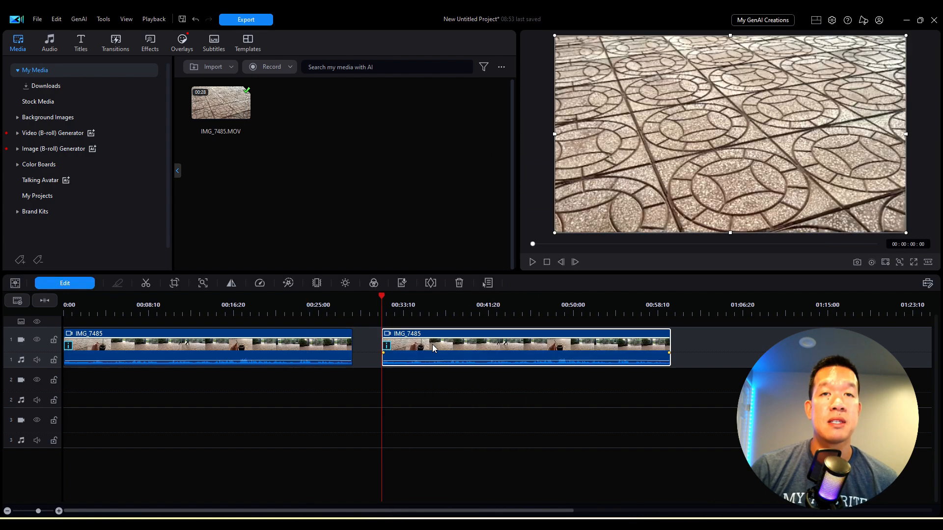
Unlink the video and audio of the pasted IMG_7485 clip
{"action": "left_click", "coordinate": [491, 282]}
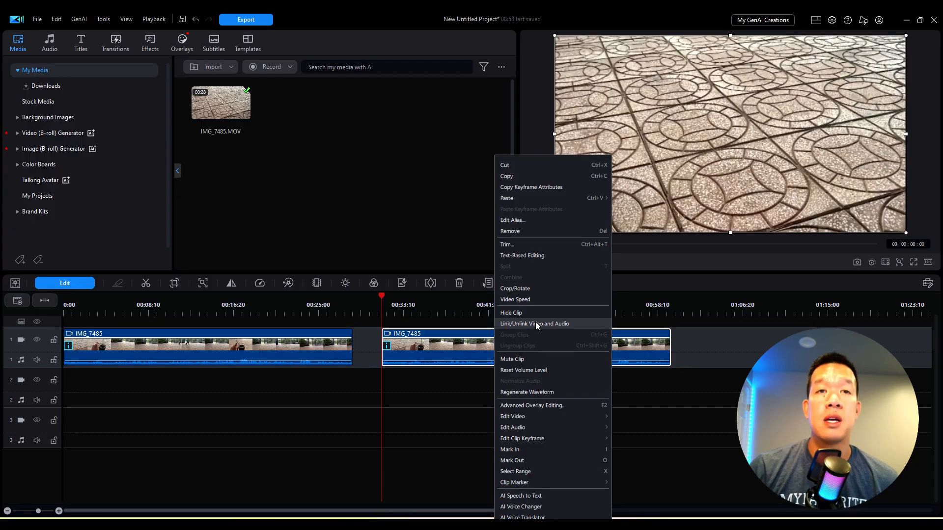
{"action": "left_click", "coordinate": [453, 355]}
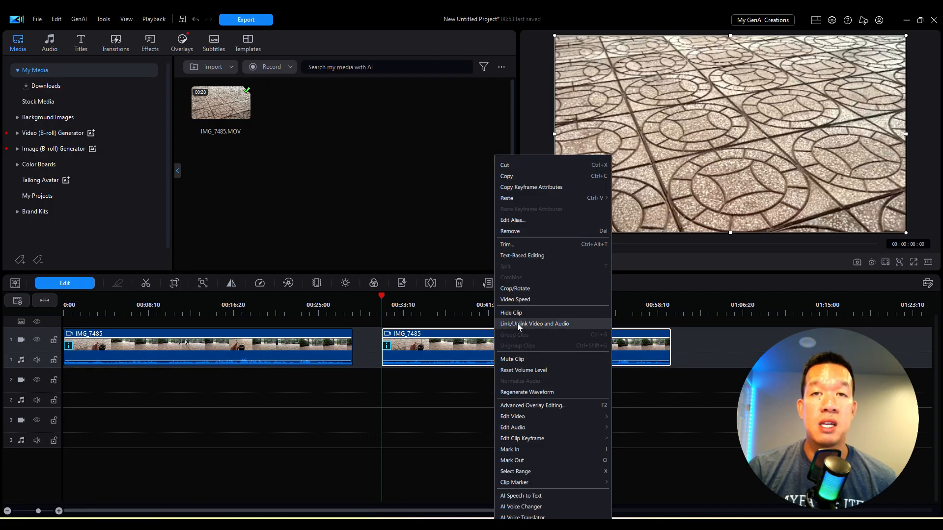
{"action": "left_click", "coordinate": [517, 324]}
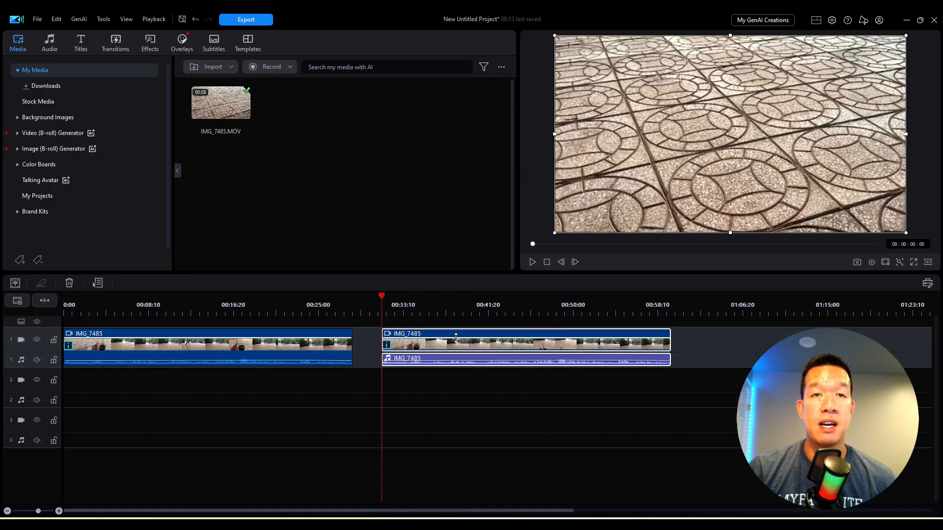
Split the pasted clip's unlinked audio at 00:00:06:11 into the clip and remove its first part, leaving the gap
{"action": "left_click", "coordinate": [448, 359]}
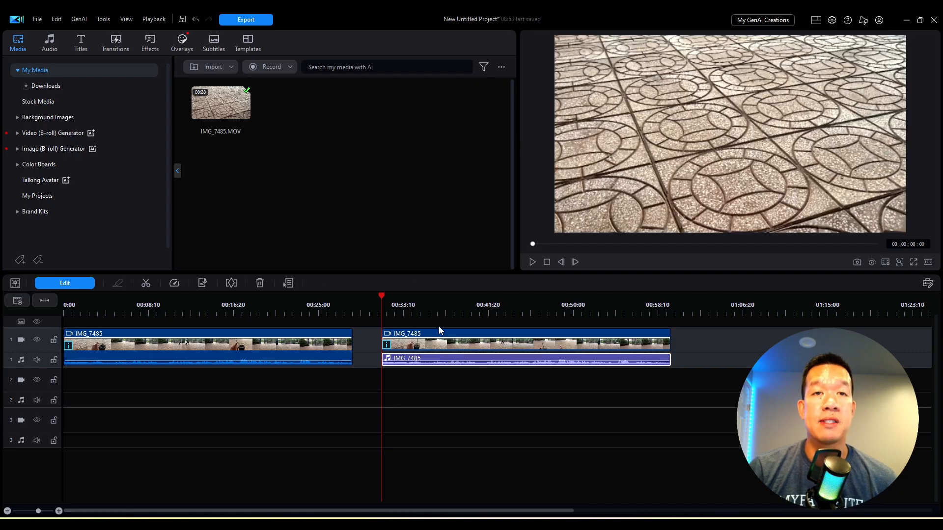
{"action": "left_click", "coordinate": [446, 333]}
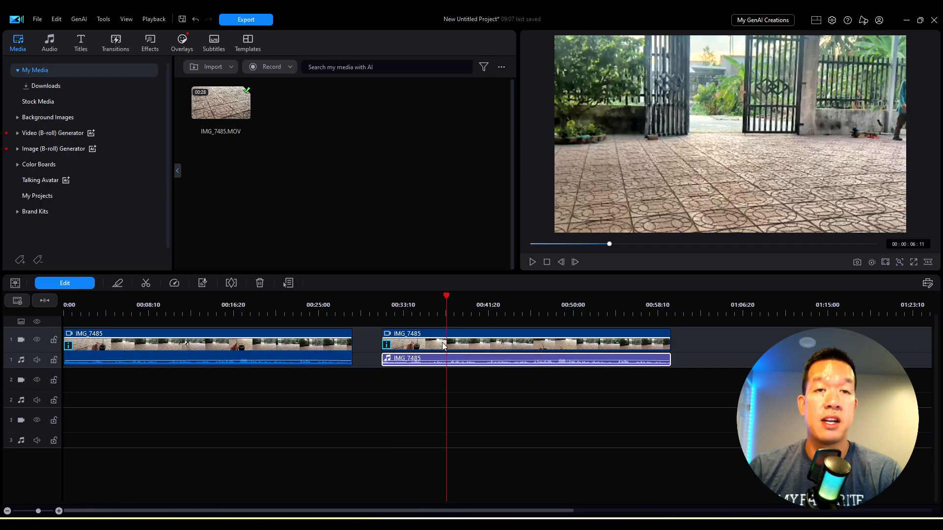
{"action": "key", "text": "ctrl+t"}
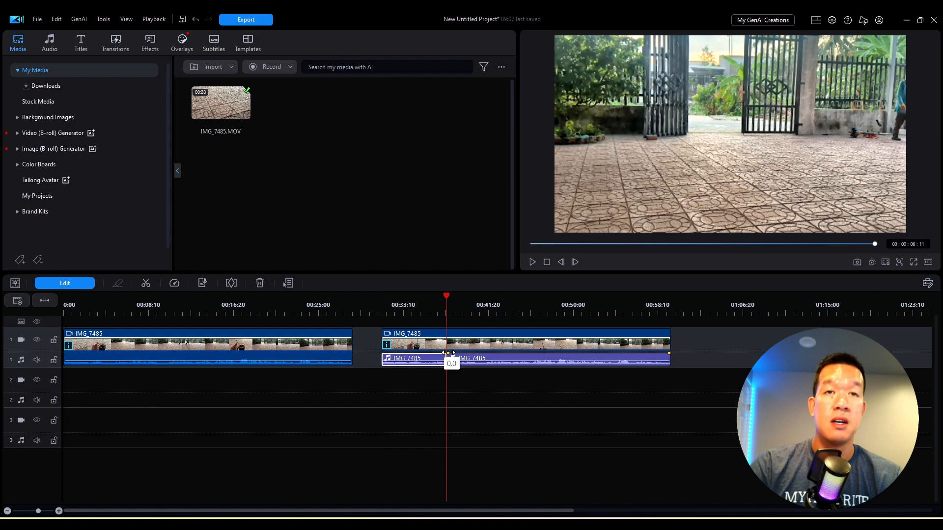
{"action": "key", "text": "Delete"}
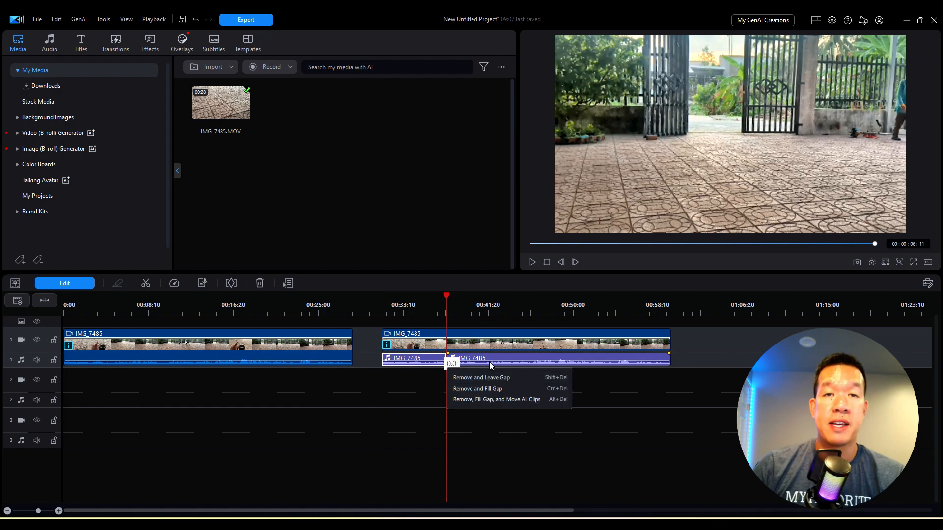
{"action": "left_click", "coordinate": [489, 379]}
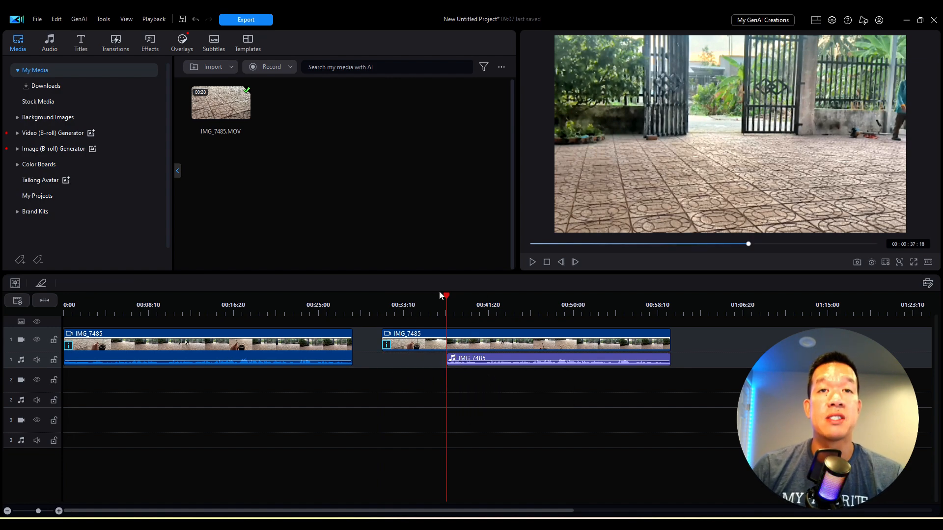
Examine the editing commands available for the pasted clip's unlinked video and for the first IMG_7485 clip
{"action": "left_click", "coordinate": [489, 307]}
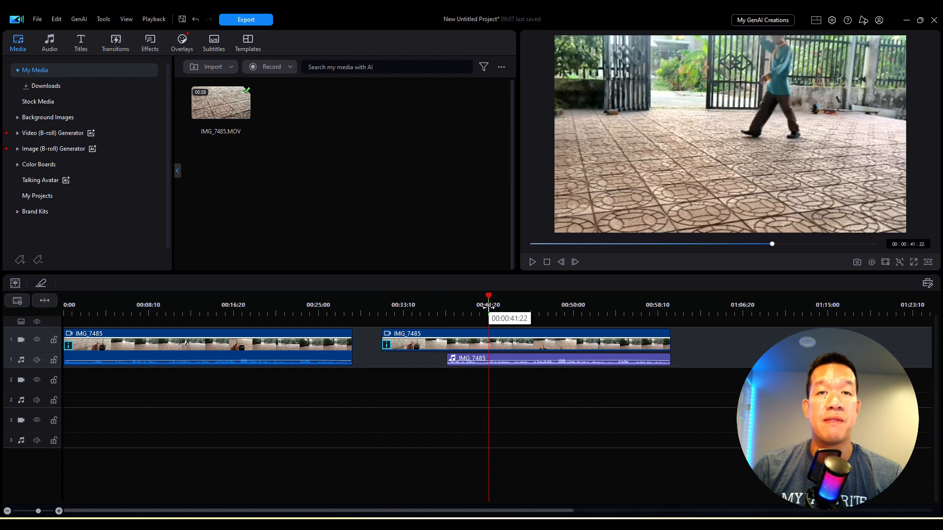
{"action": "left_click", "coordinate": [495, 338]}
{"action": "right_click", "coordinate": [494, 338]}
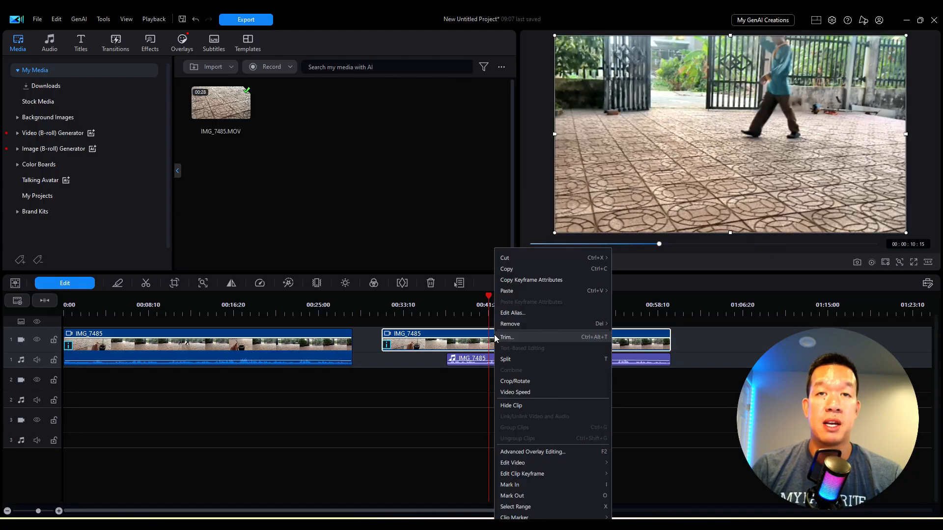
{"action": "left_click", "coordinate": [274, 296]}
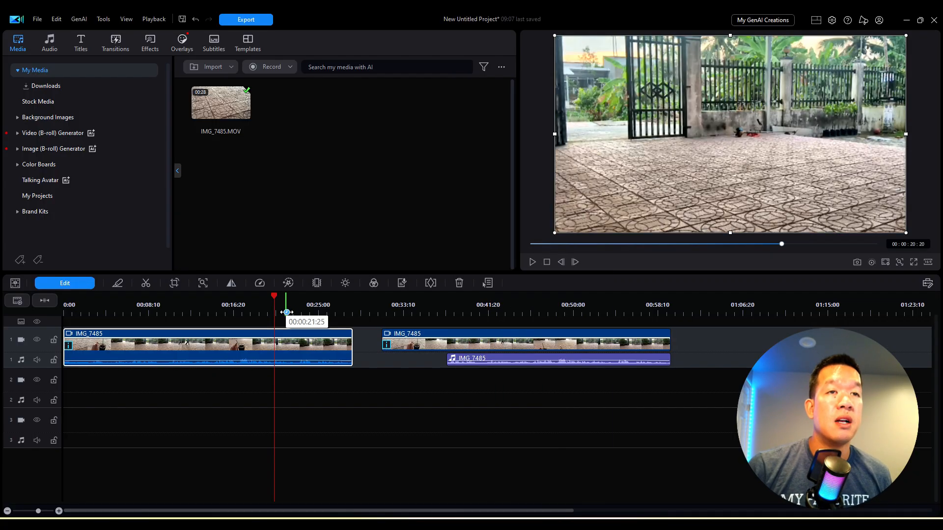
{"action": "right_click", "coordinate": [305, 336]}
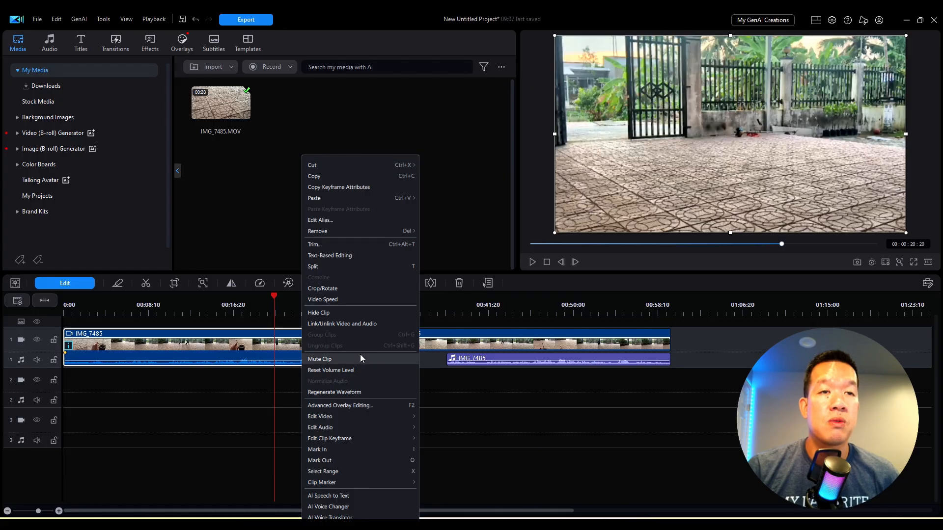